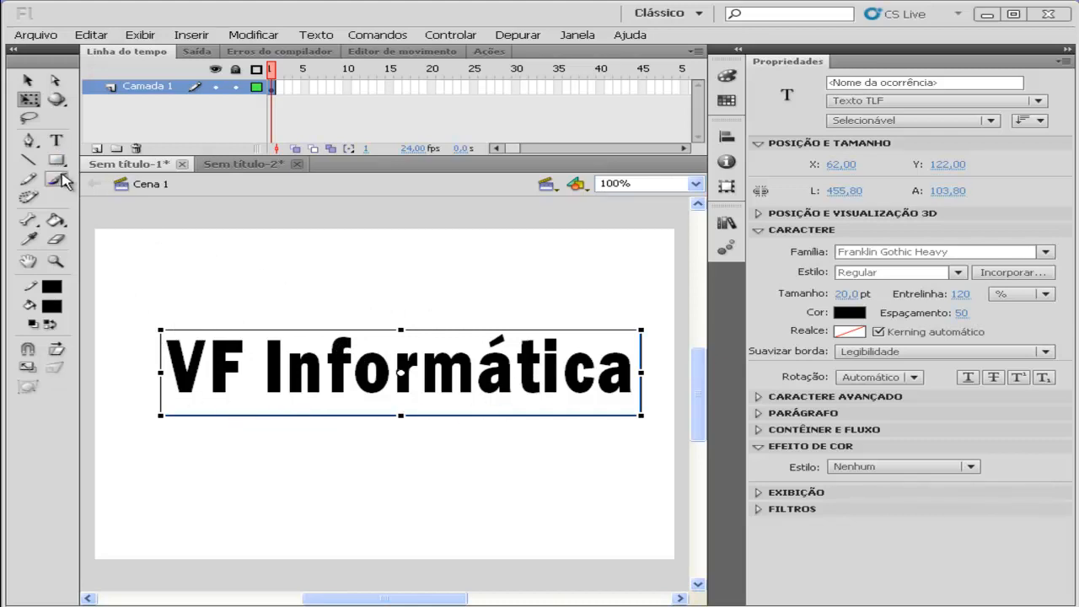
Insert a layer above Camada 1 and draw a black rectangle about 36 × 183 px just before the VF Informática text.
{"action": "right_click", "coordinate": [143, 85]}
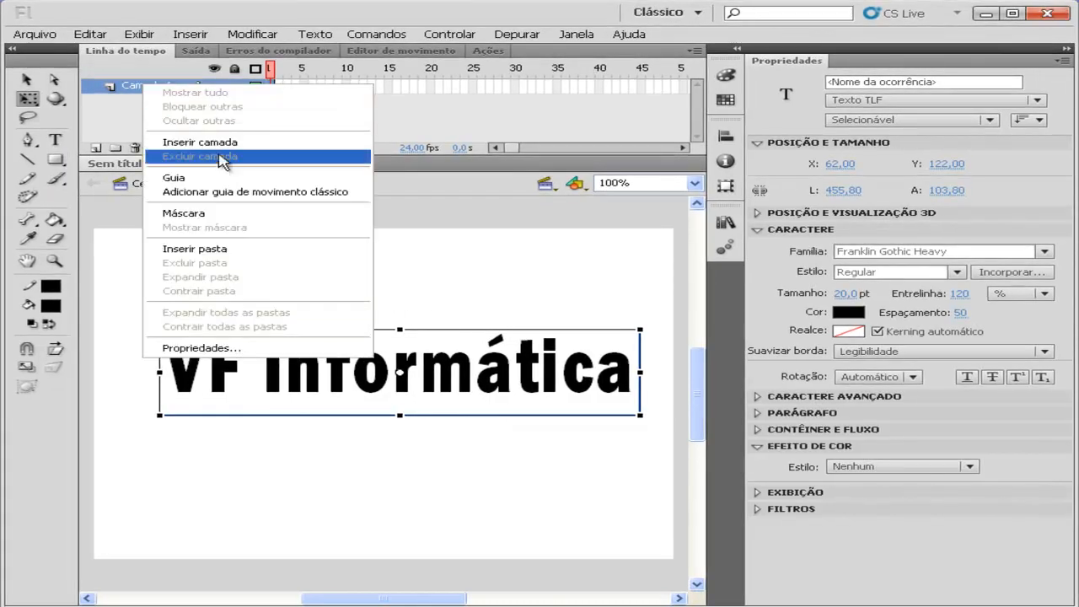
{"action": "left_click", "coordinate": [211, 141]}
{"action": "left_click", "coordinate": [53, 160]}
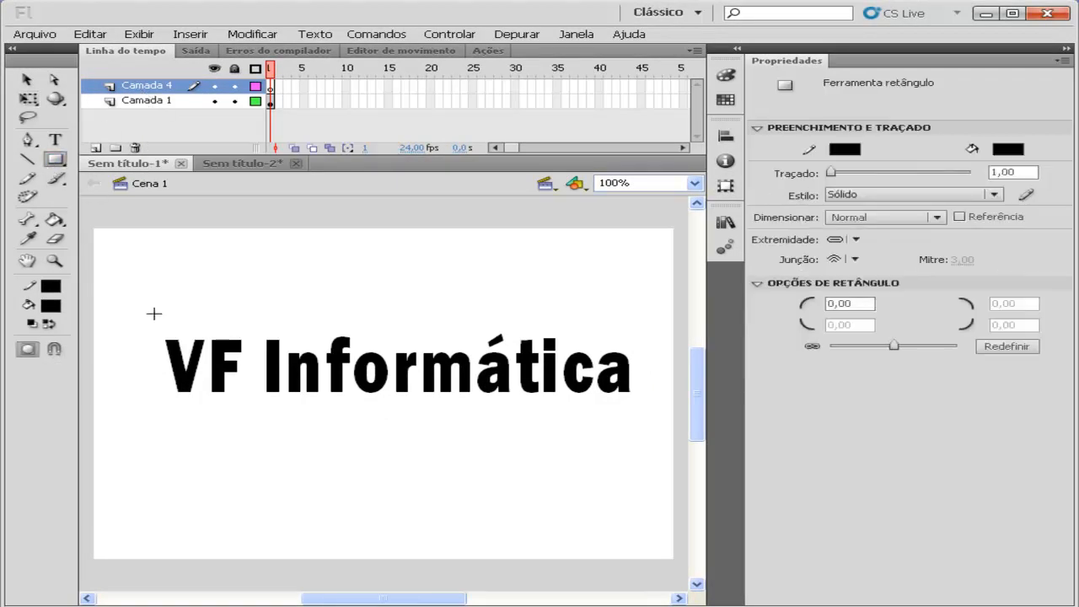
{"action": "left_click_drag", "start_coordinate": [107, 303], "coordinate": [145, 455]}
{"action": "left_click", "coordinate": [27, 79]}
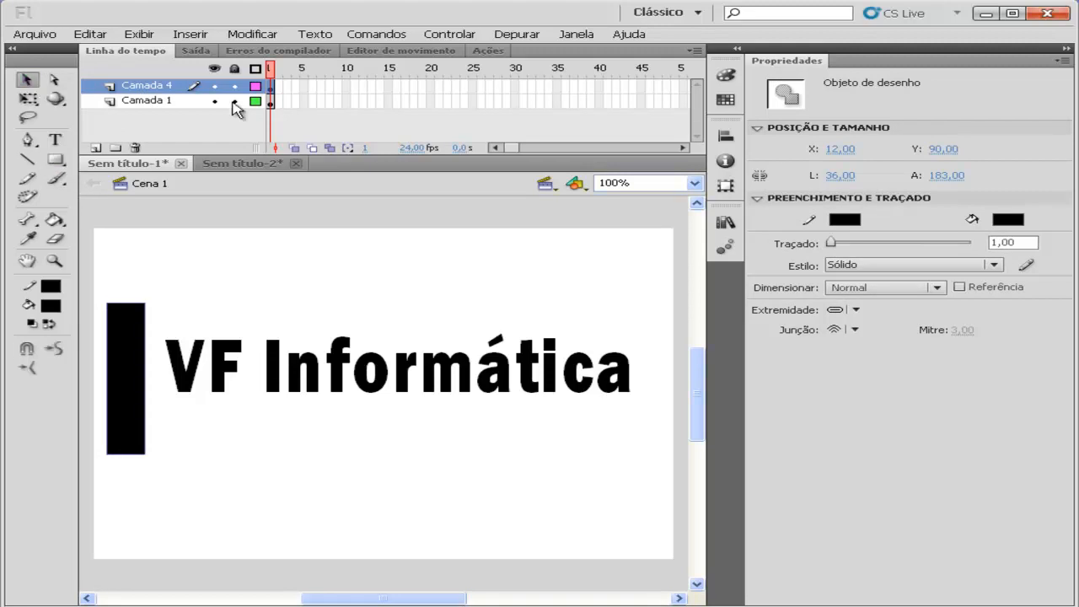
Insert a keyframe at frame 25 of Camada 4 and move the rectangle across to the text's final letter, about X 486.
{"action": "right_click", "coordinate": [474, 90]}
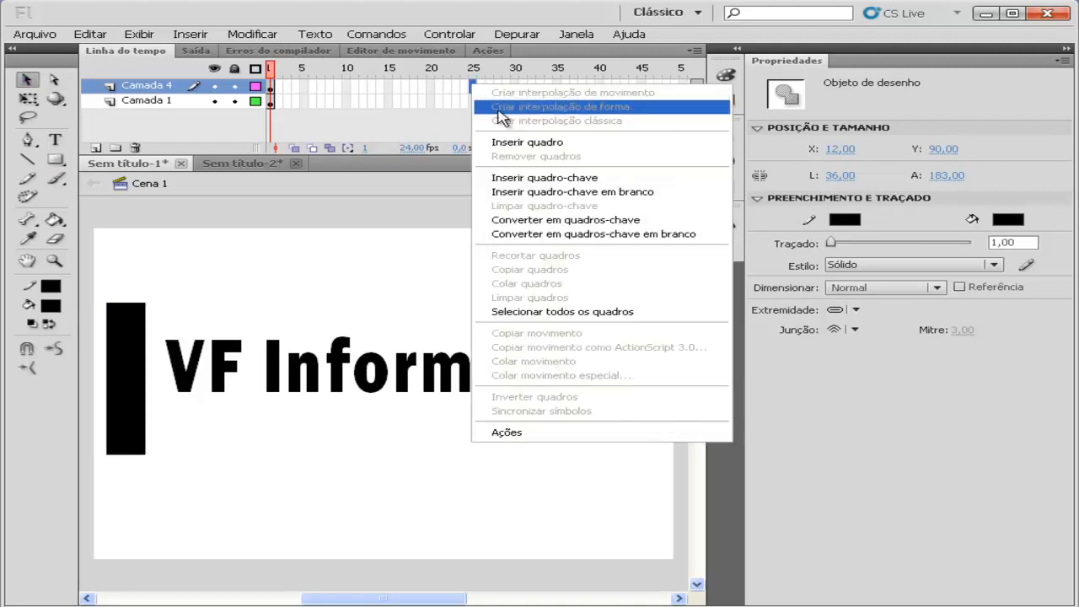
{"action": "left_click", "coordinate": [531, 187]}
{"action": "left_click_drag", "start_coordinate": [140, 397], "coordinate": [633, 396]}
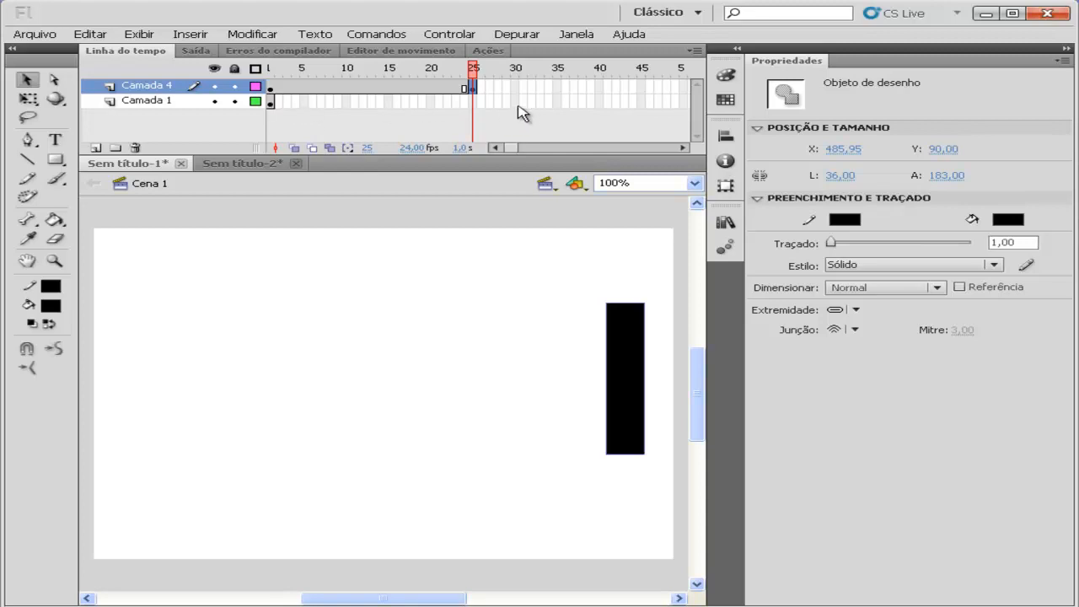
Extend the text layer Camada 1 to frame 25 with a regular frame and test the movie.
{"action": "right_click", "coordinate": [473, 101]}
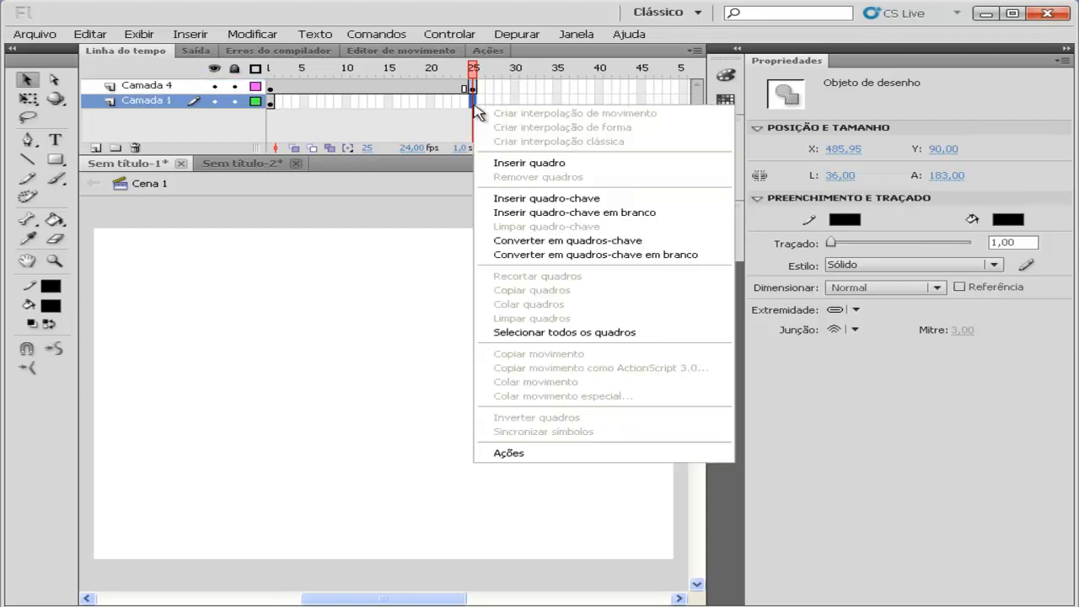
{"action": "left_click", "coordinate": [526, 164]}
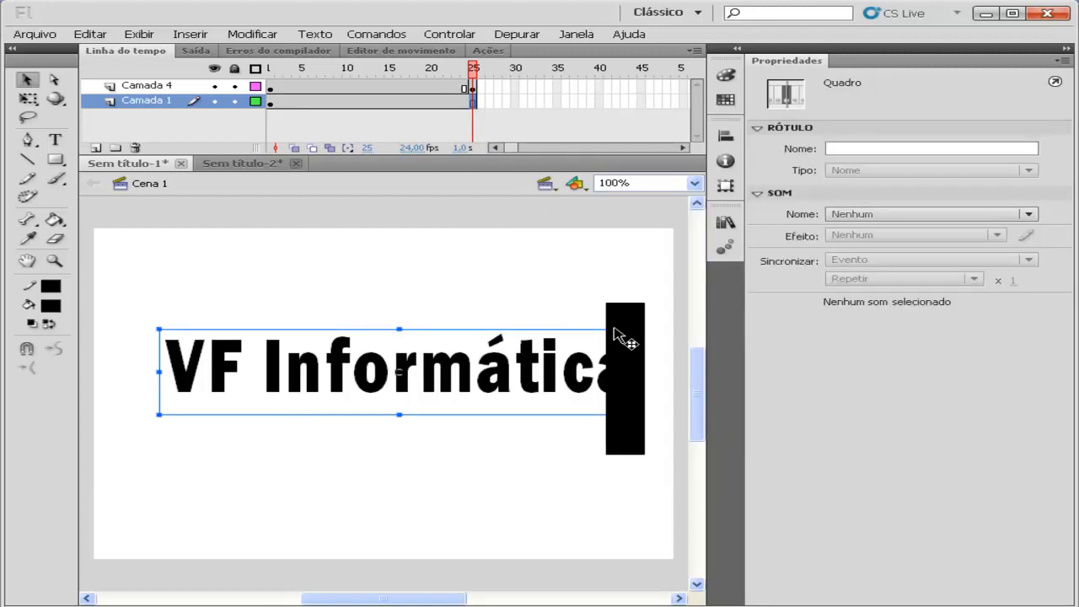
{"action": "key", "text": "ctrl+Return"}
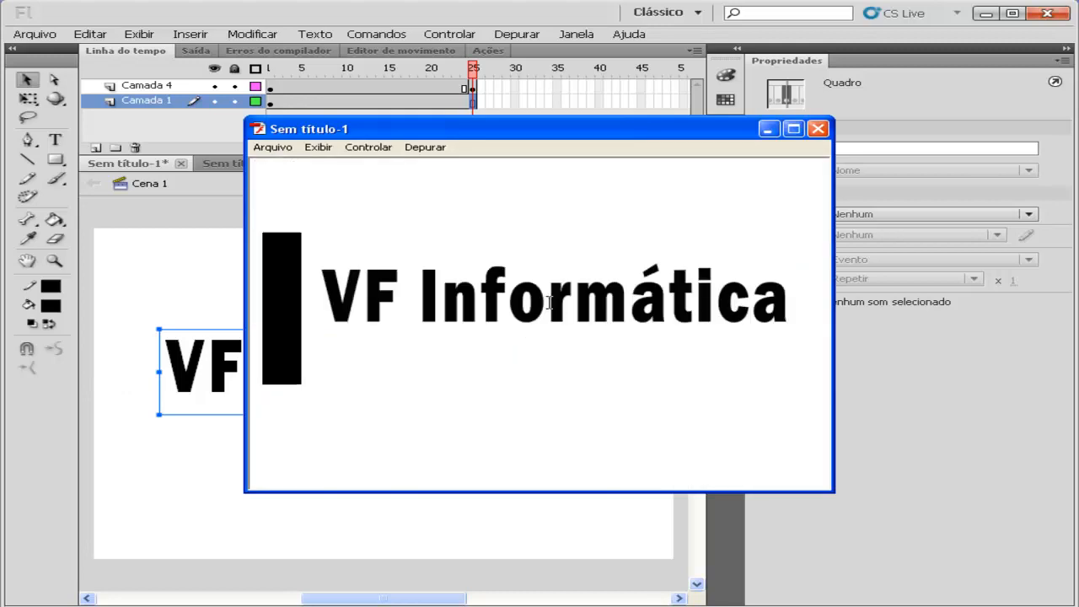
{"action": "left_click", "coordinate": [817, 128]}
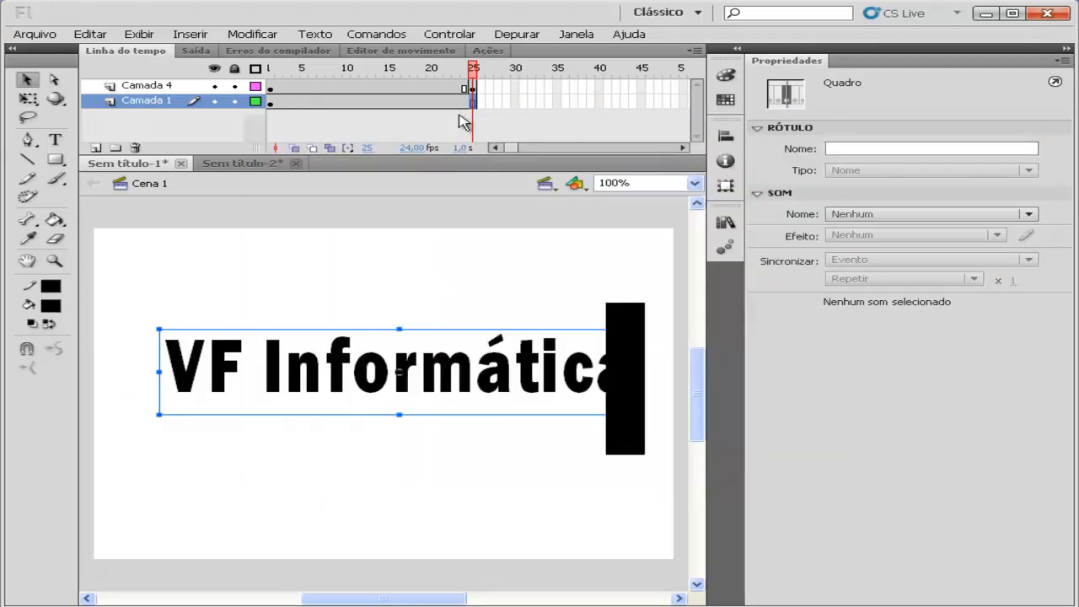
Create a classic tween between the rectangle's keyframes on Camada 4 and play the timeline.
{"action": "left_click", "coordinate": [371, 86]}
{"action": "right_click", "coordinate": [371, 86]}
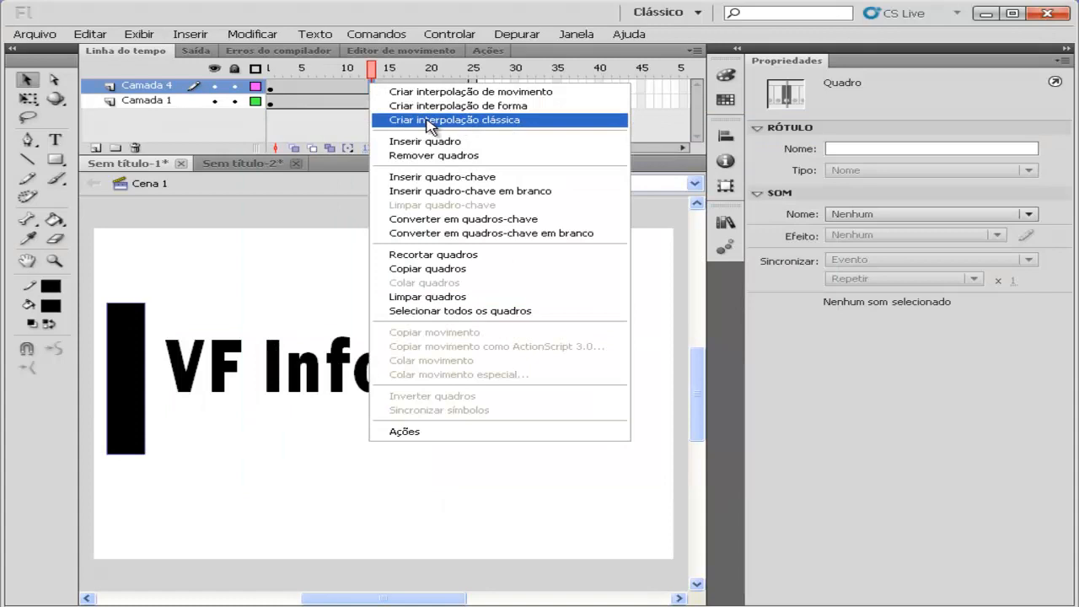
{"action": "left_click", "coordinate": [444, 120]}
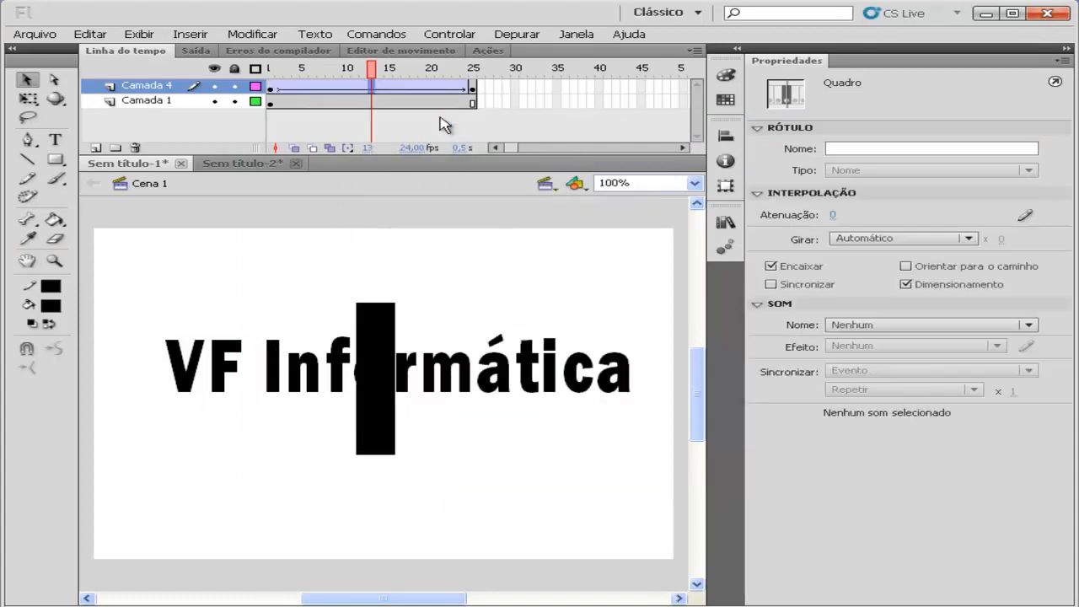
{"action": "key", "text": "Return"}
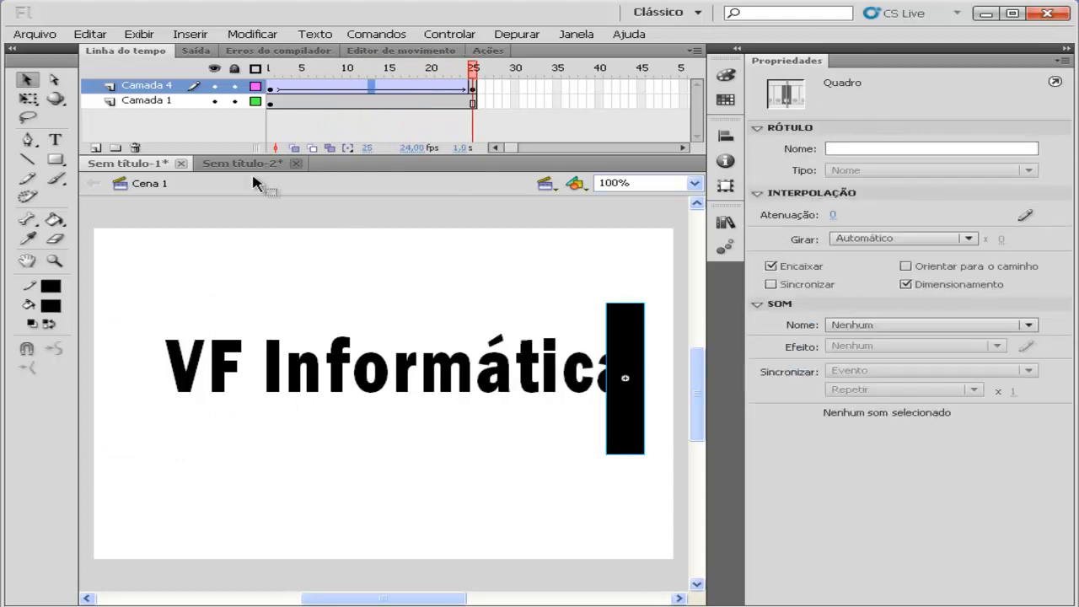
Turn Camada 4 into a mask over the text layer and test the movie.
{"action": "right_click", "coordinate": [136, 86]}
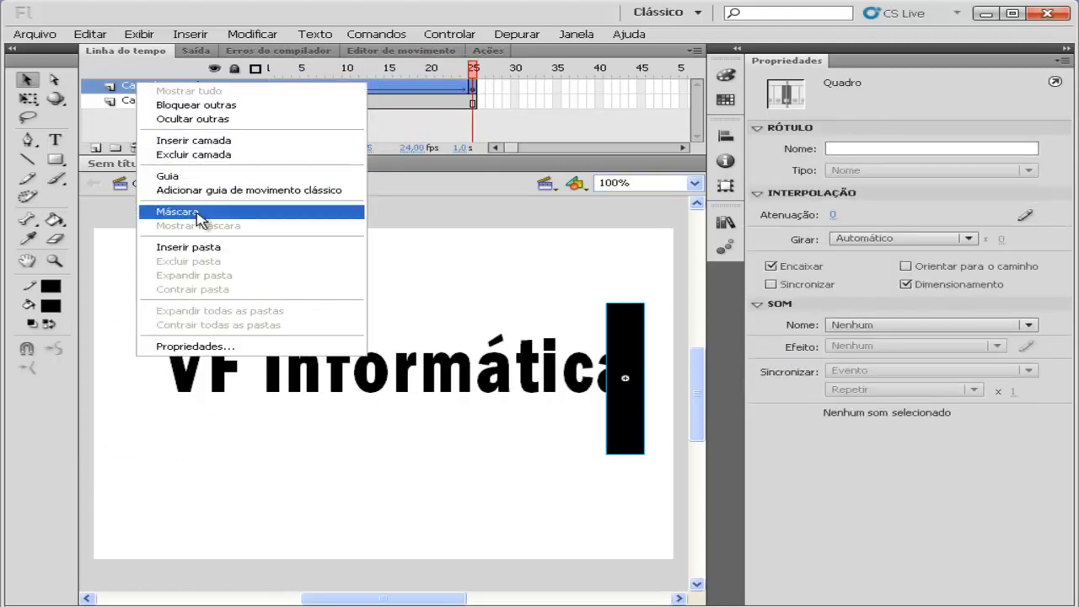
{"action": "left_click", "coordinate": [133, 211]}
{"action": "key", "text": "ctrl+Return"}
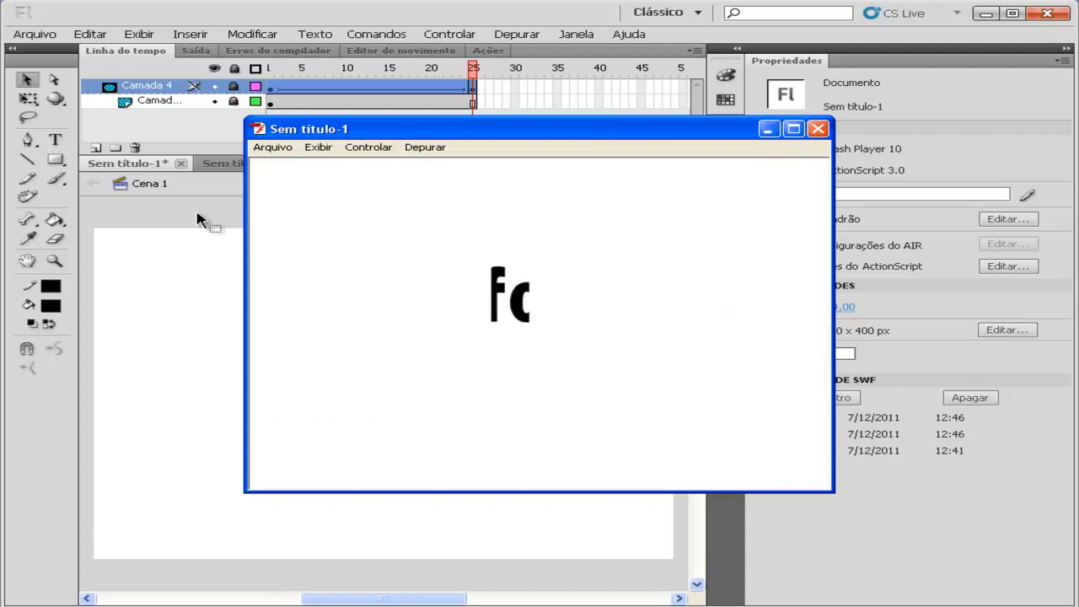
{"action": "left_click", "coordinate": [818, 129]}
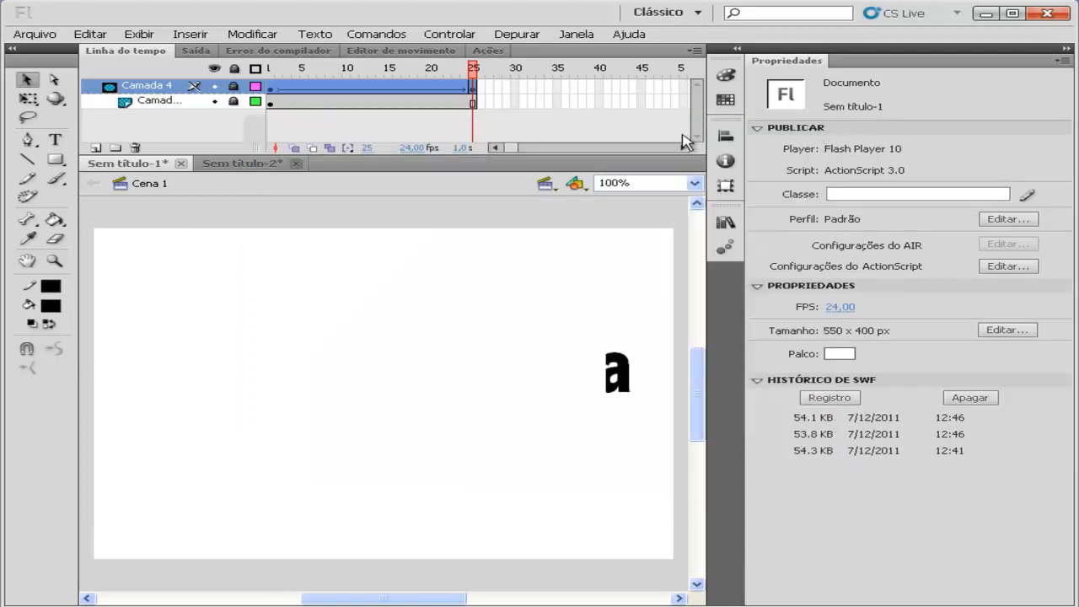
Slow the mask animation by extending the tween and the text layer to frame 71, and test the movie.
{"action": "left_click_drag", "start_coordinate": [476, 86], "coordinate": [651, 92]}
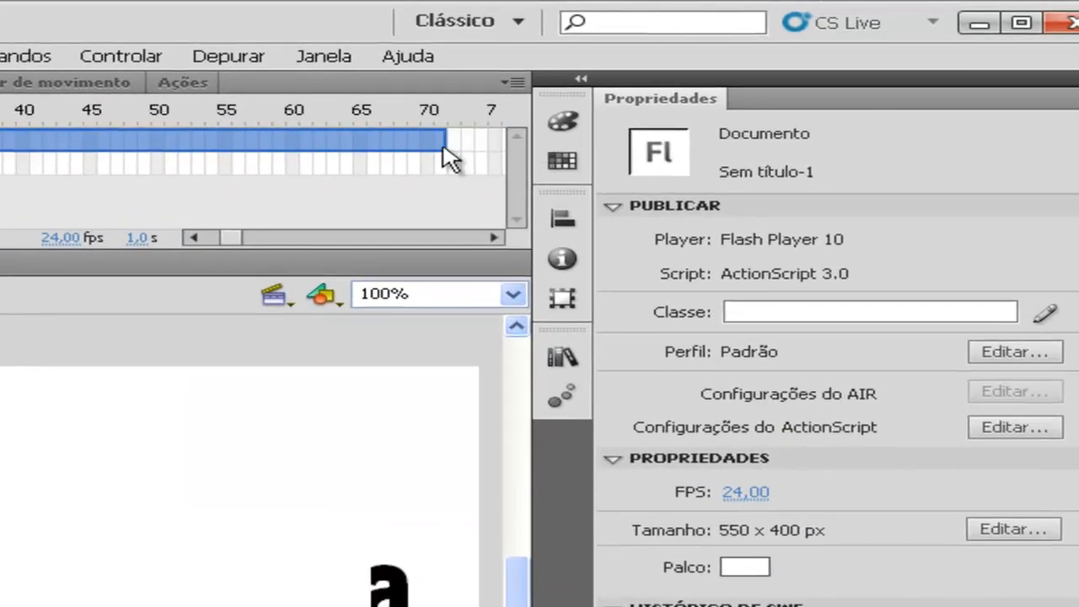
{"action": "left_click", "coordinate": [440, 141]}
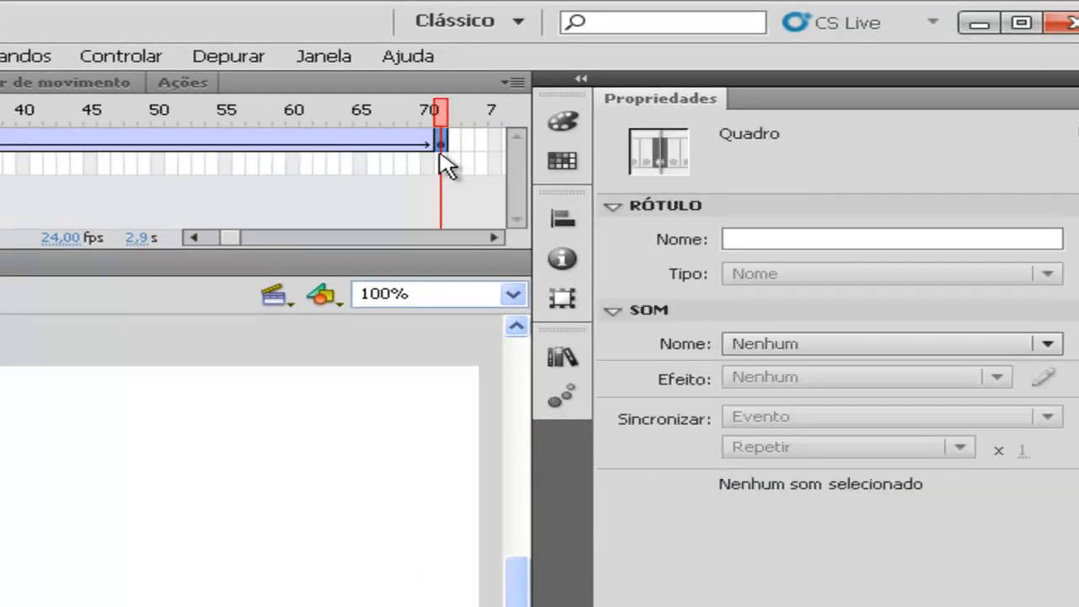
{"action": "right_click", "coordinate": [440, 156]}
{"action": "left_click", "coordinate": [489, 242]}
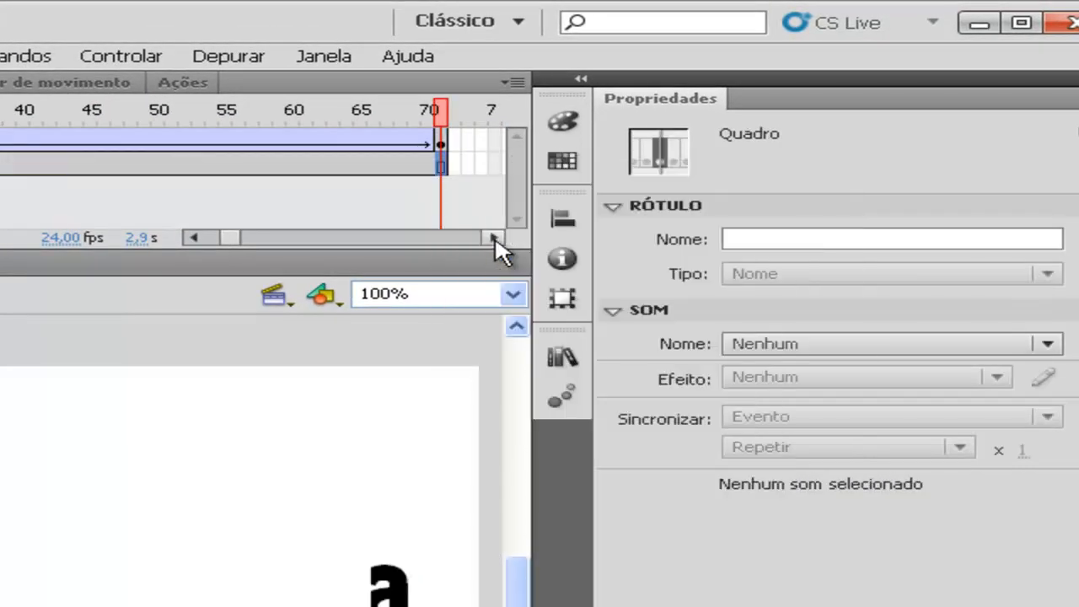
{"action": "key", "text": "ctrl+Return"}
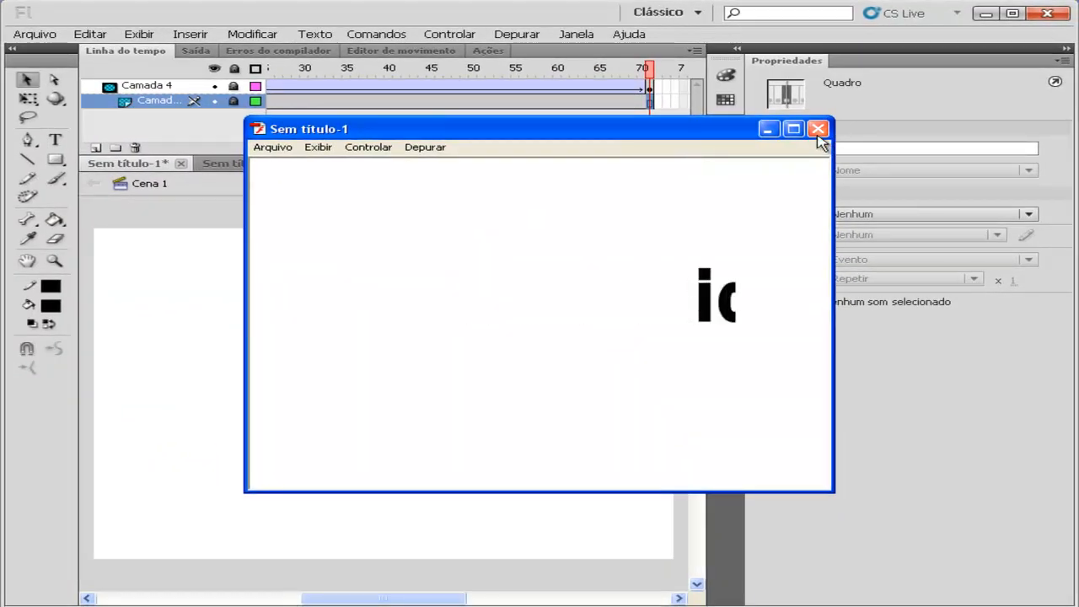
{"action": "left_click", "coordinate": [817, 130]}
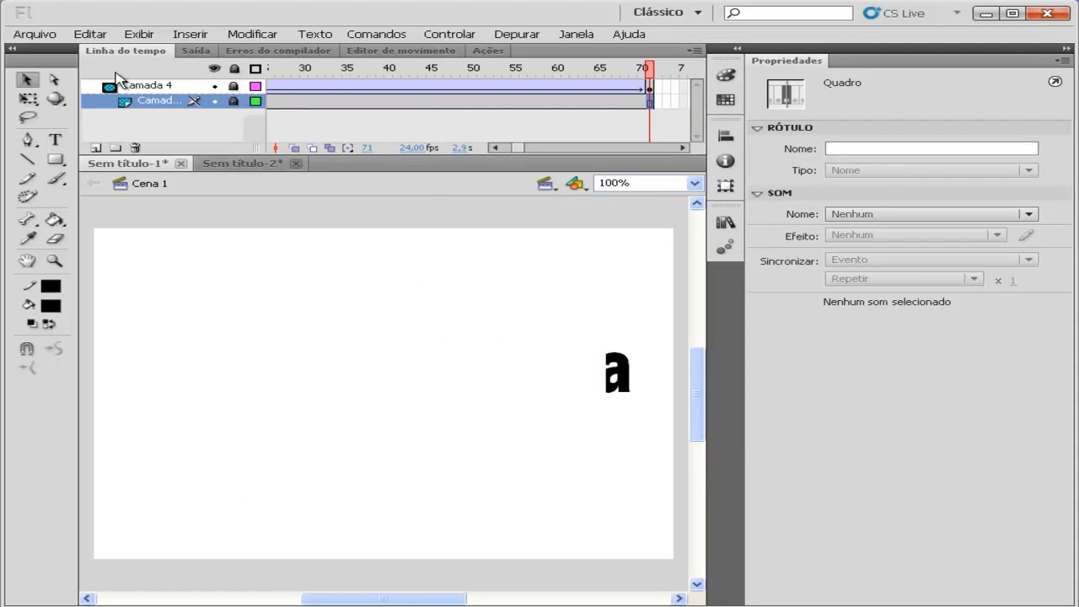
Toggle the lock on all layers to compare the stage with and without the mask.
{"action": "left_click", "coordinate": [234, 68]}
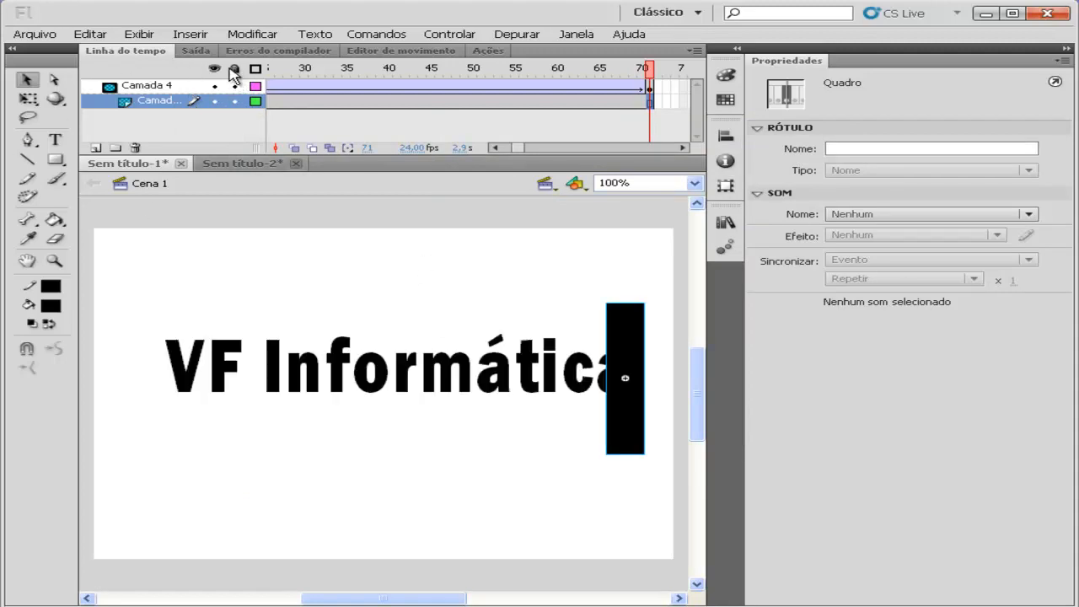
{"action": "left_click", "coordinate": [234, 68]}
{"action": "left_click", "coordinate": [235, 68]}
{"action": "left_click", "coordinate": [235, 69]}
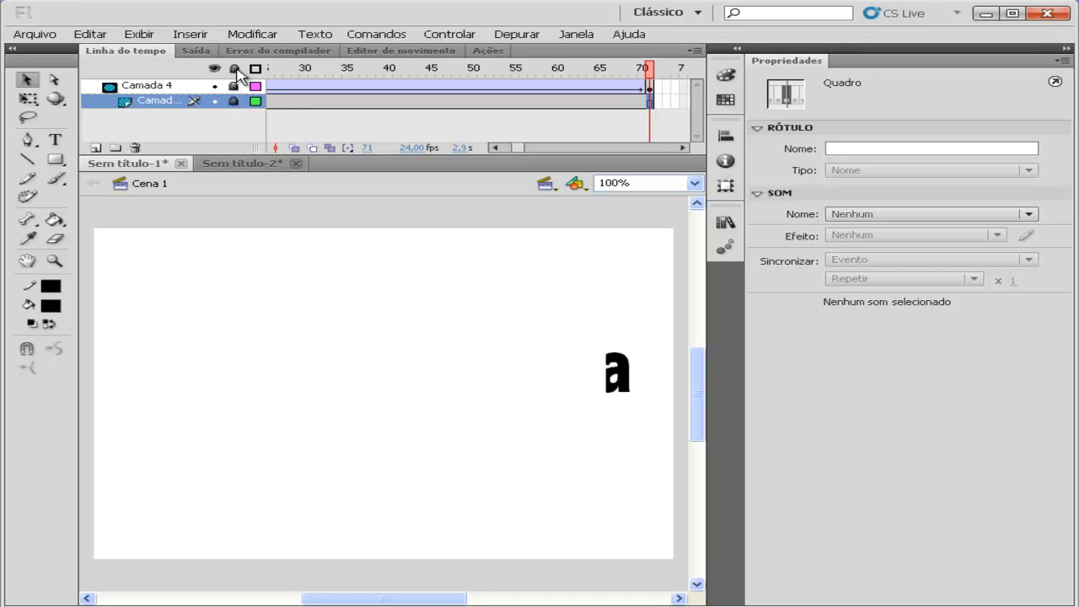
{"action": "left_click", "coordinate": [235, 68]}
{"action": "left_click", "coordinate": [235, 68]}
In the Sem título-2 document, change the car image's colour effect to Alfa and reduce its opacity to a faded look.
{"action": "left_click", "coordinate": [244, 165]}
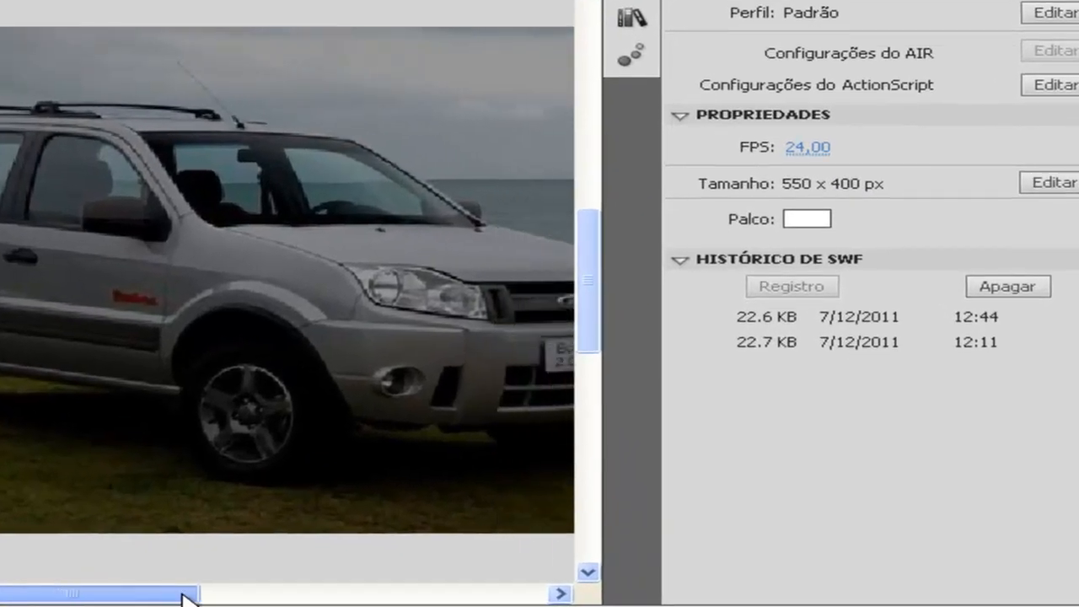
{"action": "left_click_drag", "start_coordinate": [418, 598], "coordinate": [443, 599]}
{"action": "left_click_drag", "start_coordinate": [196, 600], "coordinate": [209, 601]}
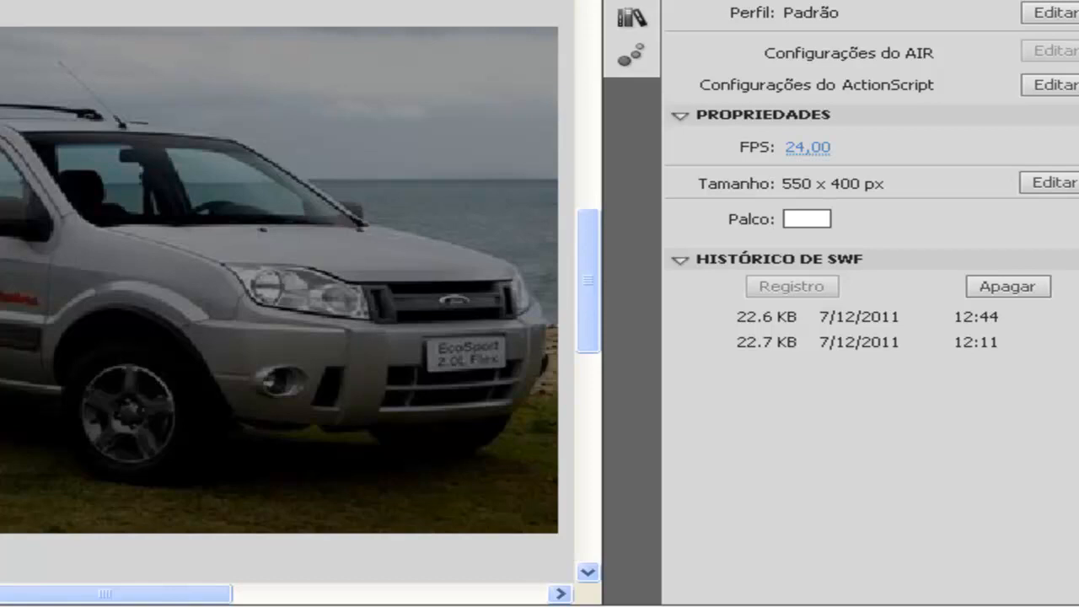
{"action": "left_click", "coordinate": [169, 95]}
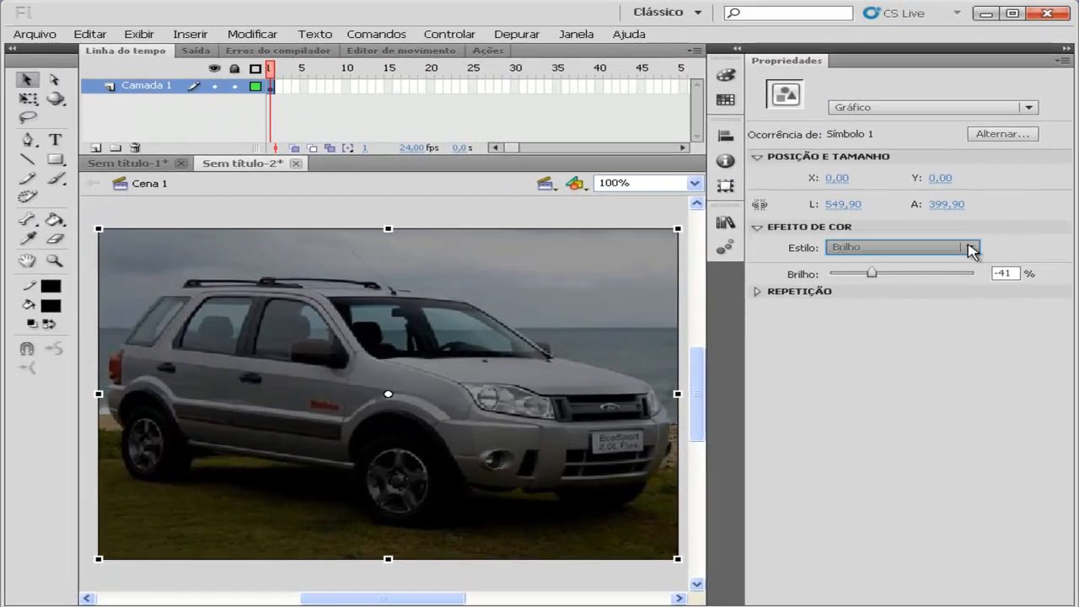
{"action": "left_click", "coordinate": [972, 249]}
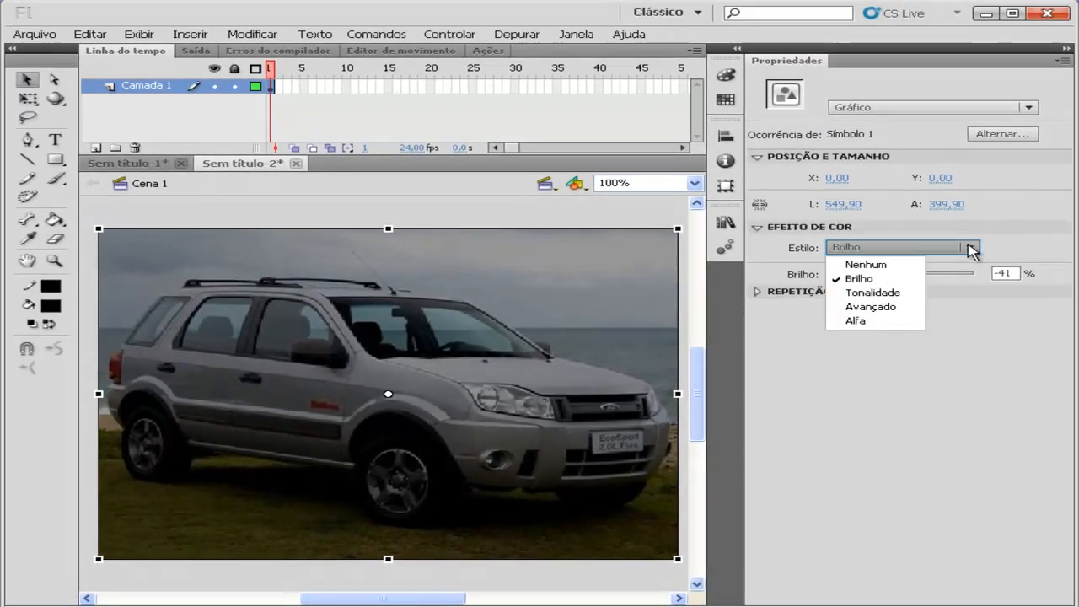
{"action": "left_click", "coordinate": [879, 325]}
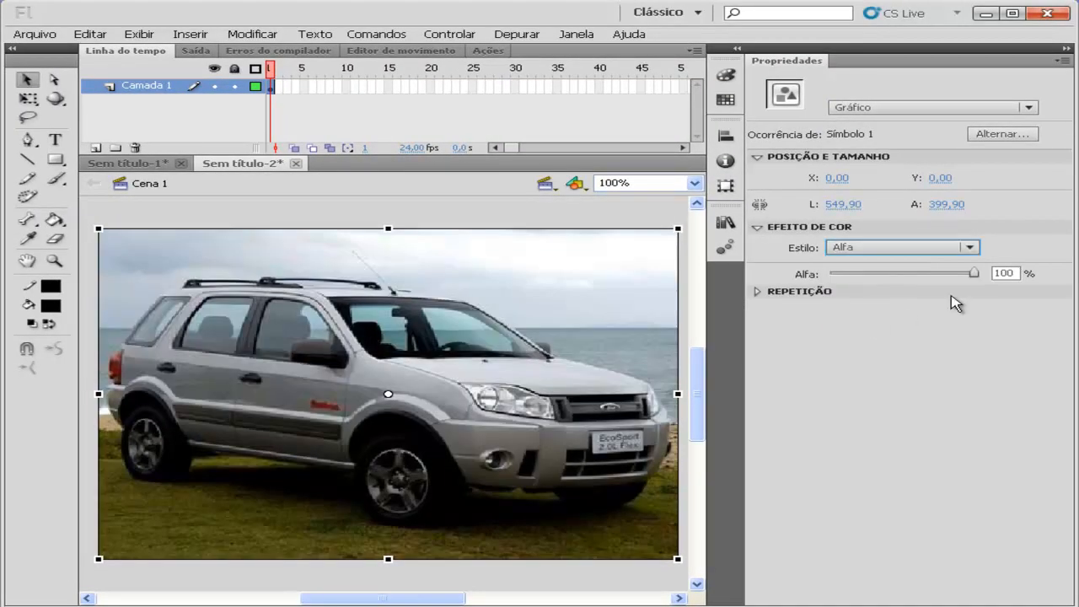
{"action": "left_click_drag", "start_coordinate": [972, 272], "coordinate": [874, 291]}
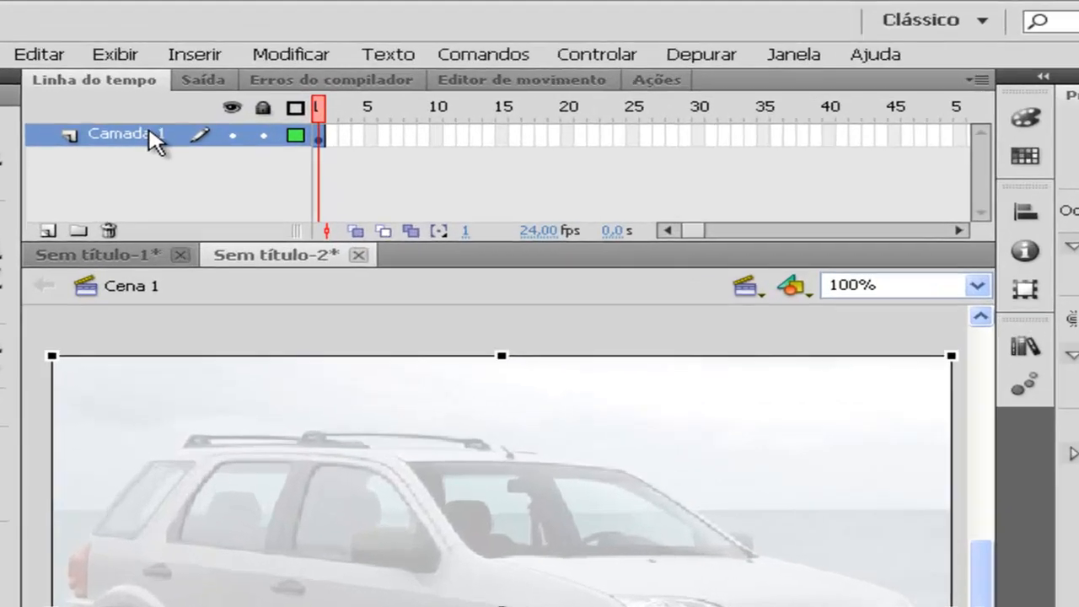
Rename the car image's layer Camada 1 as "imagem 30".
{"action": "double_click", "coordinate": [148, 85]}
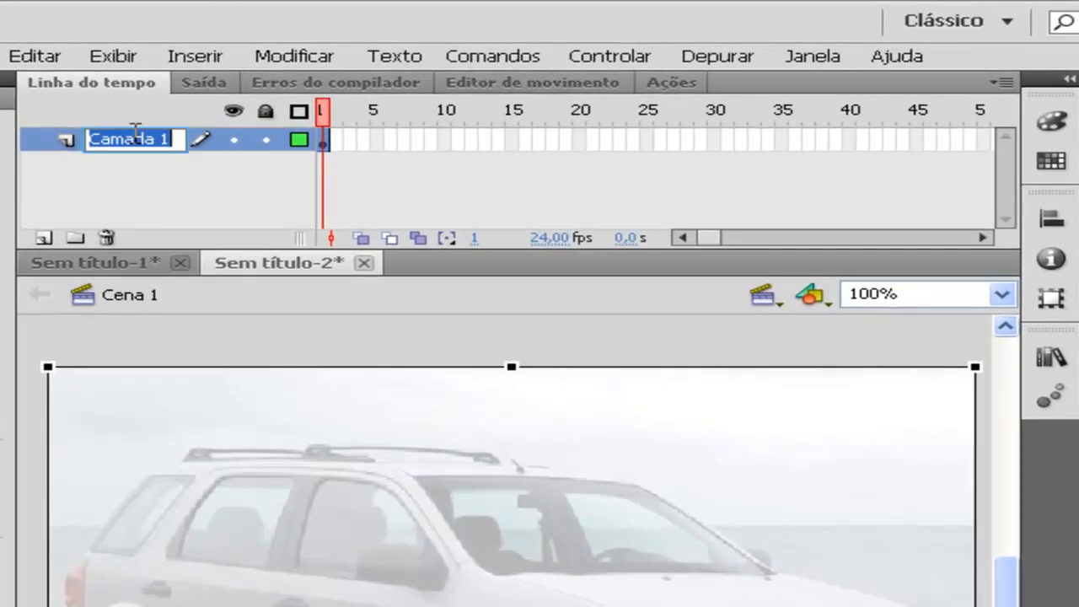
{"action": "type", "text": "imagem 30"}
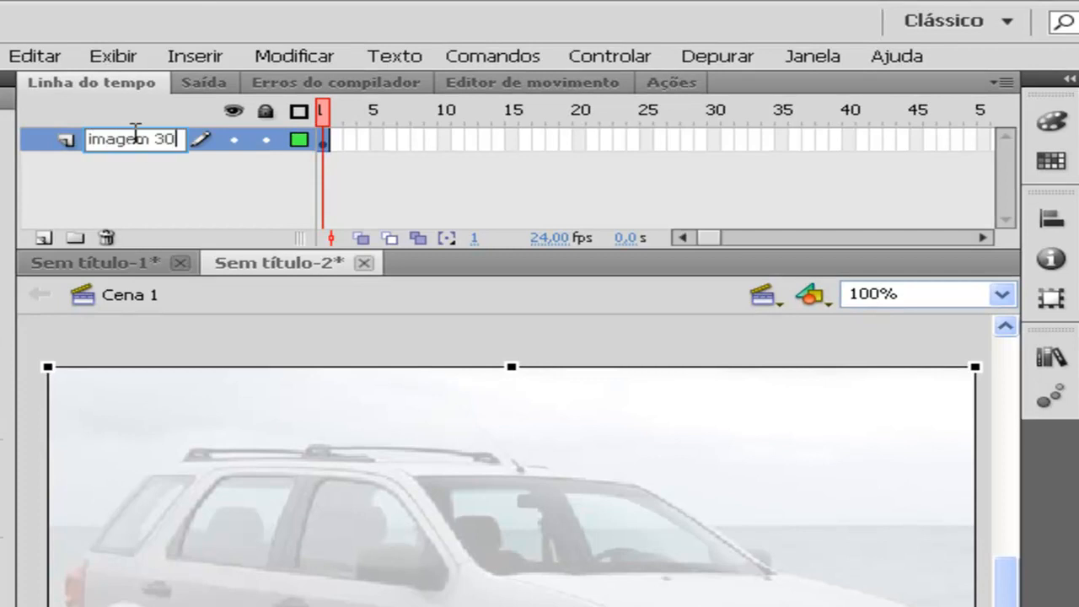
{"action": "key", "text": "Return"}
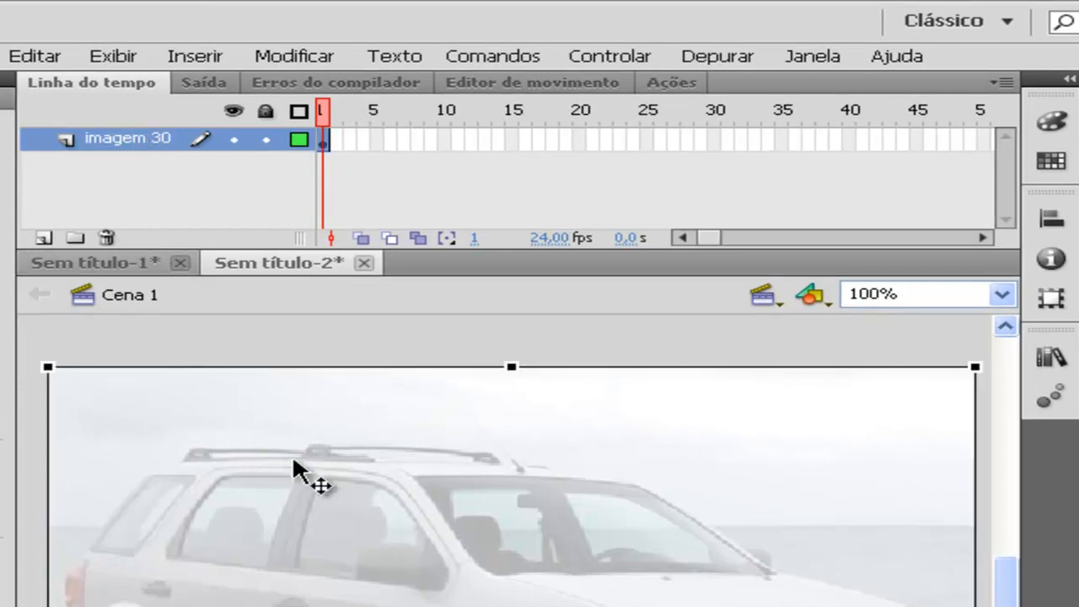
Insert a layer above imagem 30 and paste a copy of the car image in place on it.
{"action": "right_click", "coordinate": [130, 140]}
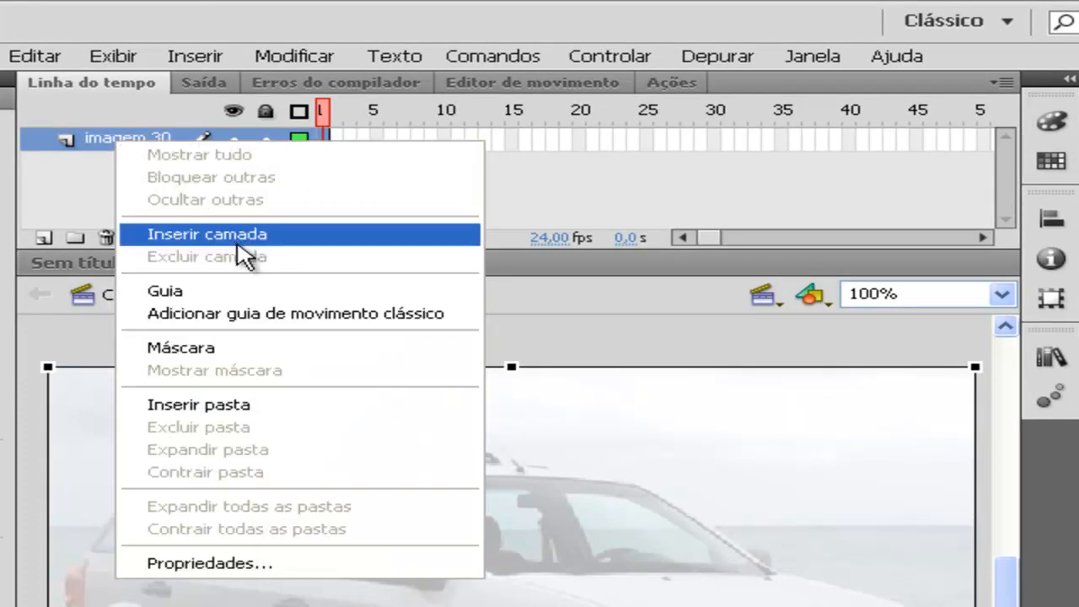
{"action": "left_click", "coordinate": [236, 236]}
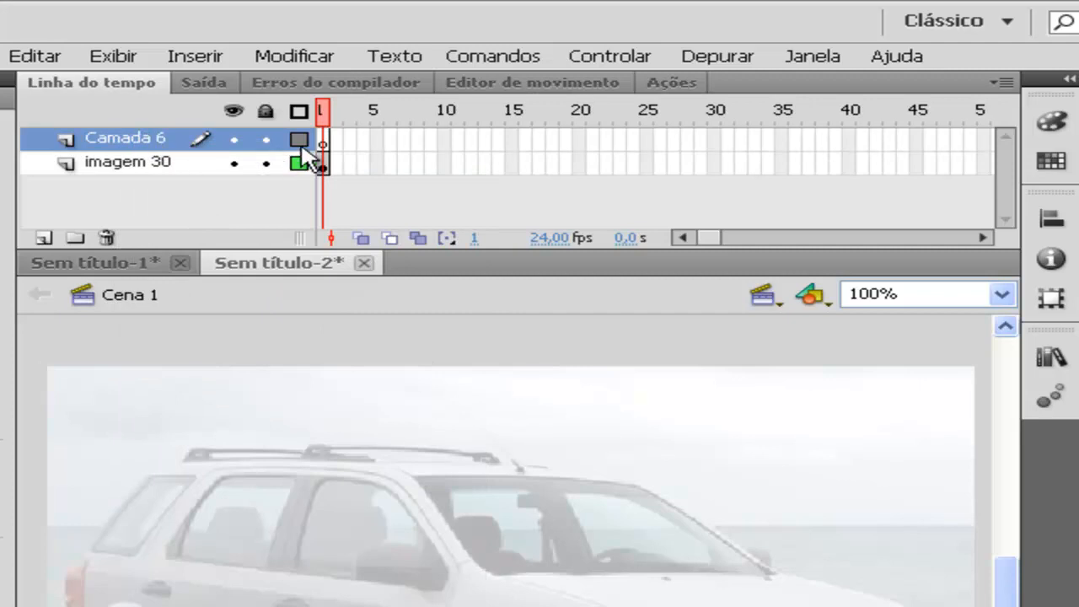
{"action": "key", "text": "ctrl+shift+v"}
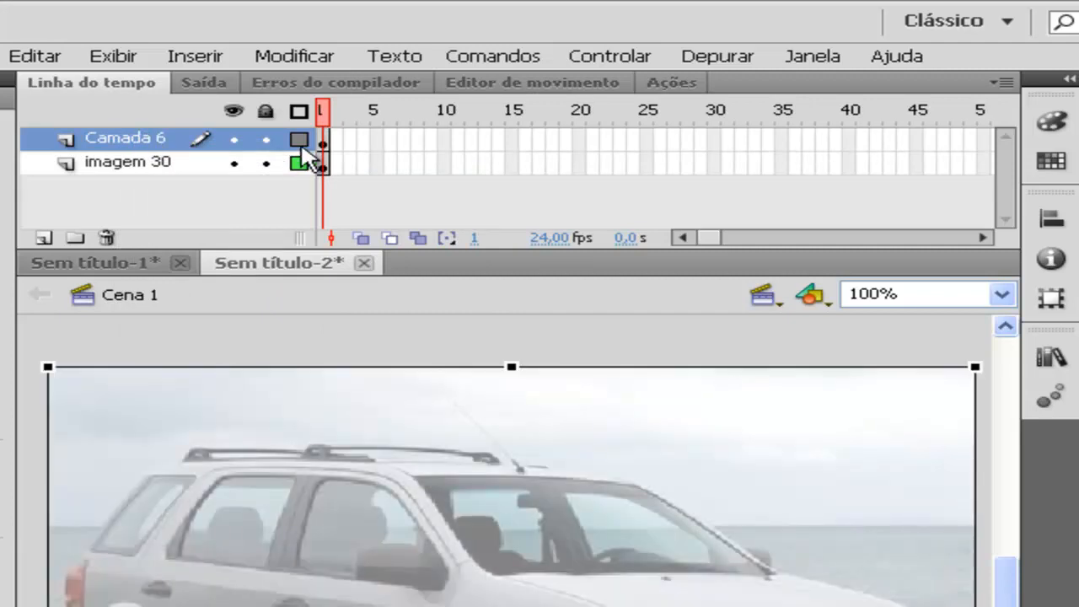
Rename the layer Camada 6 as "imagem 100" and set its car image's Alfa to 100%.
{"action": "double_click", "coordinate": [110, 139]}
{"action": "type", "text": "ima"}
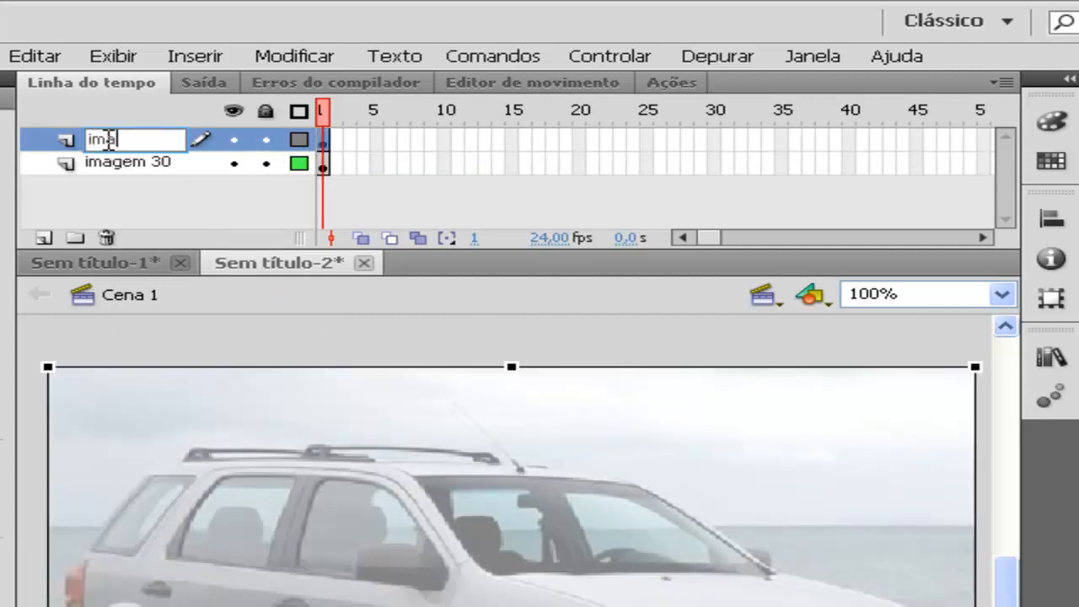
{"action": "type", "text": "gem 100"}
{"action": "key", "text": "Return"}
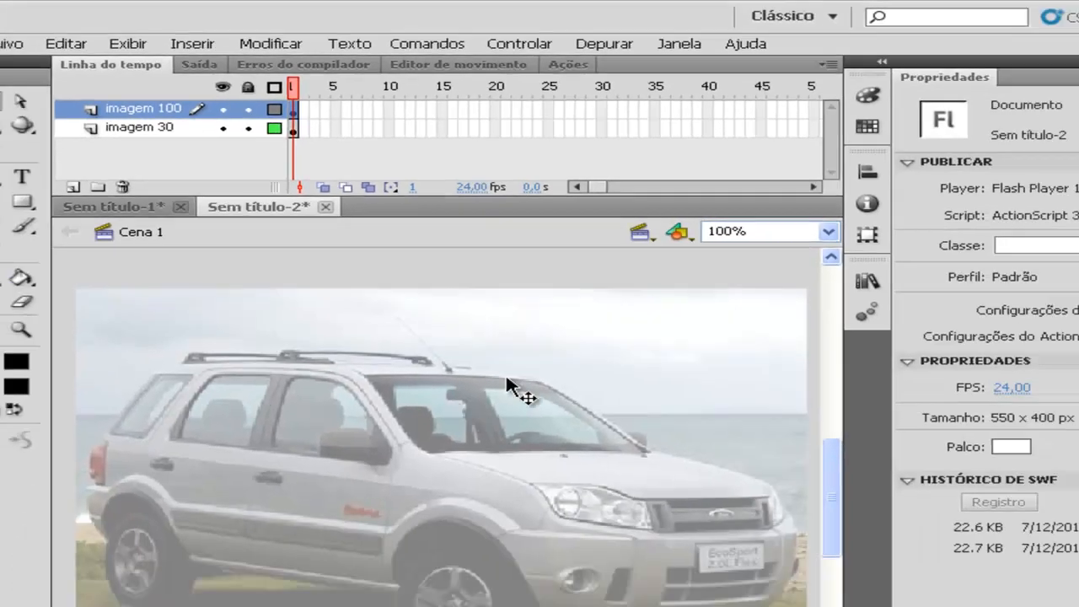
{"action": "left_click", "coordinate": [507, 379]}
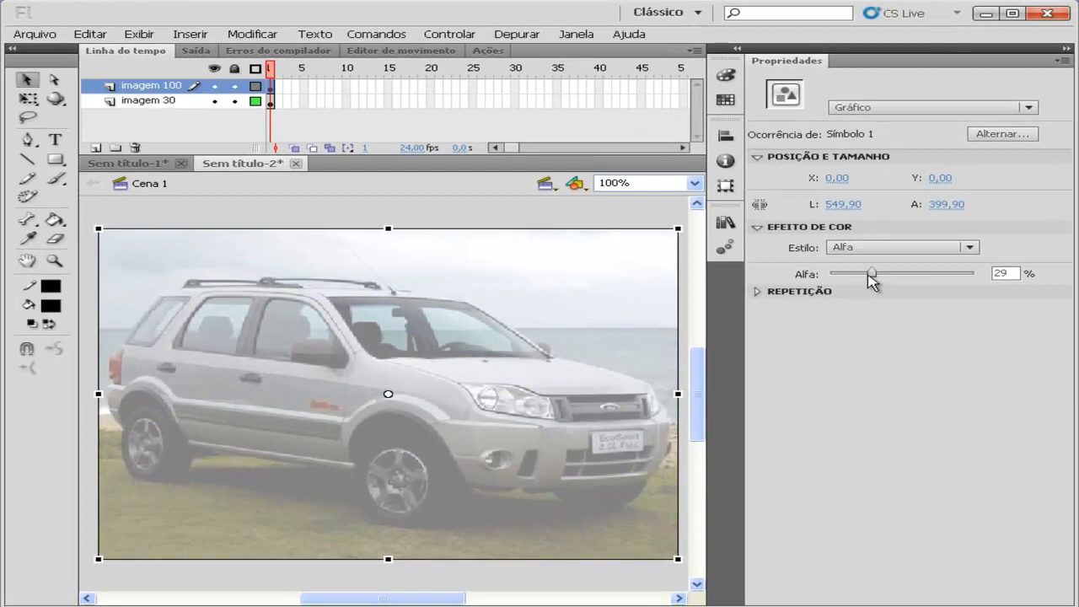
{"action": "left_click_drag", "start_coordinate": [869, 273], "coordinate": [993, 281]}
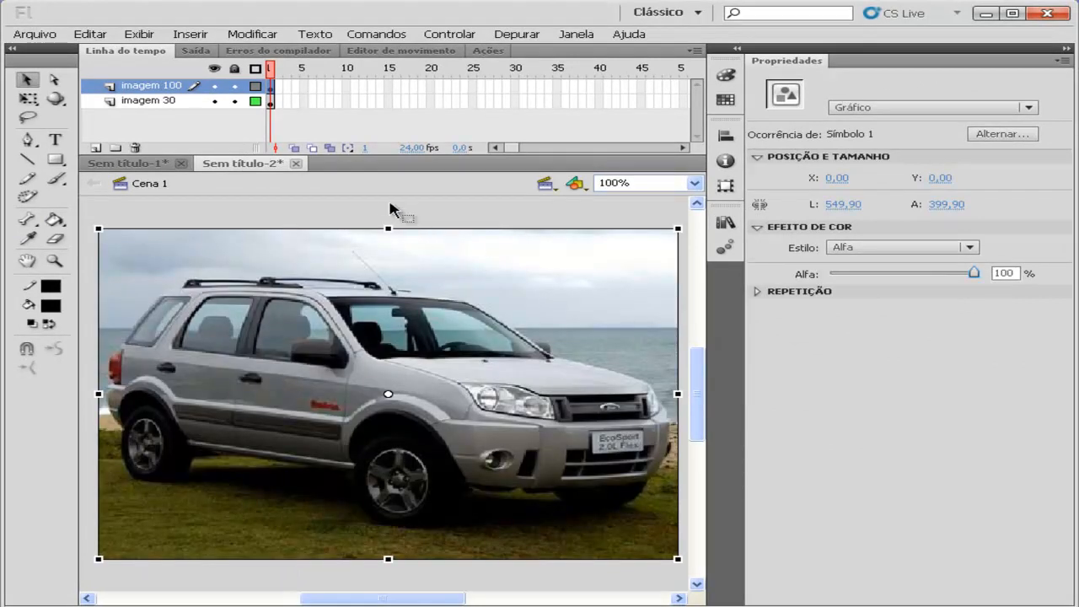
Insert a layer above imagem 100 and name it "ret".
{"action": "right_click", "coordinate": [150, 88]}
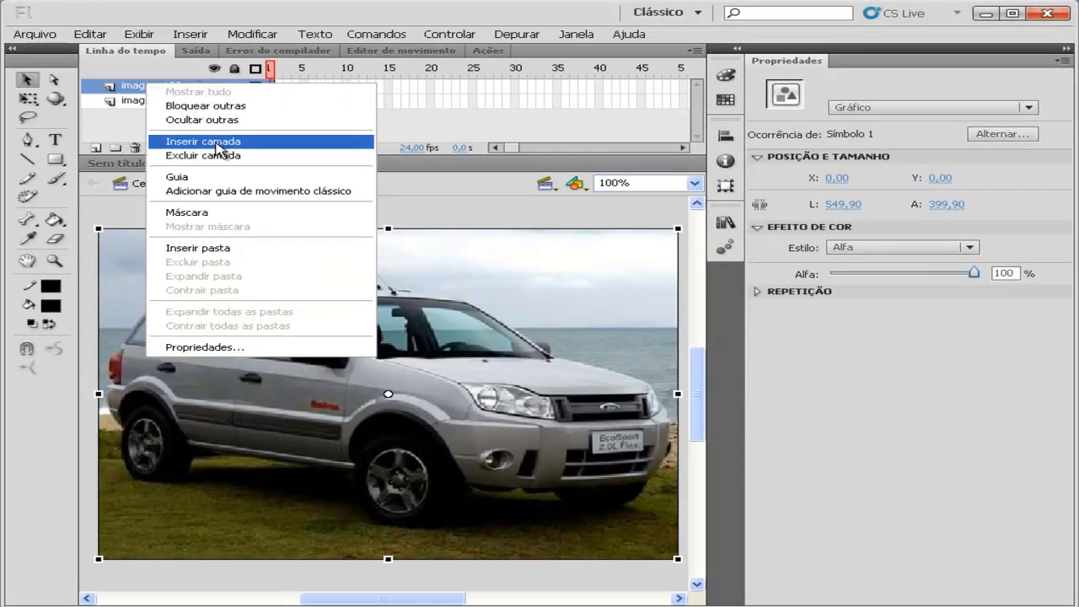
{"action": "left_click", "coordinate": [211, 139]}
{"action": "double_click", "coordinate": [151, 86]}
{"action": "type", "text": "re"}
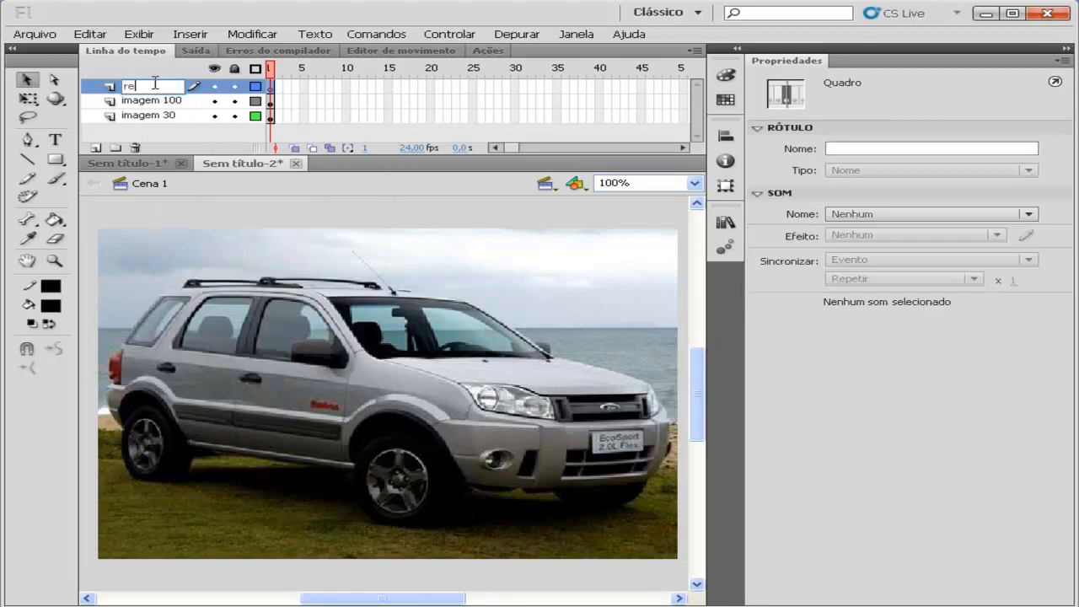
{"action": "type", "text": "t"}
{"action": "key", "text": "Return"}
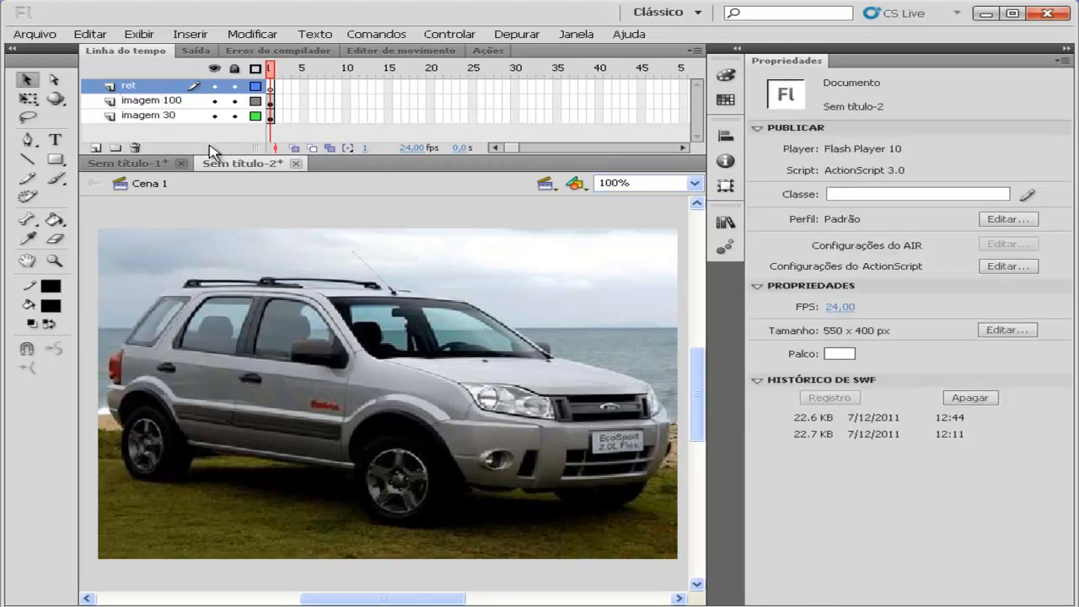
Draw a black rectangle about 119 x 400 px over the rear end of the car image and convert it to a Gráfico symbol.
{"action": "left_click", "coordinate": [53, 161]}
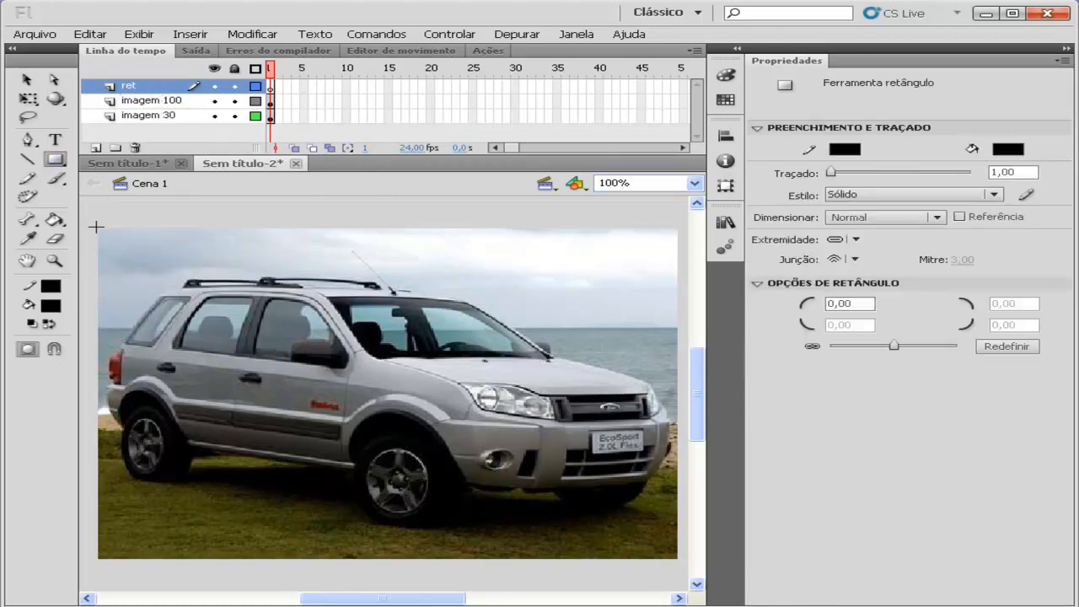
{"action": "left_click_drag", "start_coordinate": [98, 228], "coordinate": [224, 559]}
{"action": "left_click", "coordinate": [25, 80]}
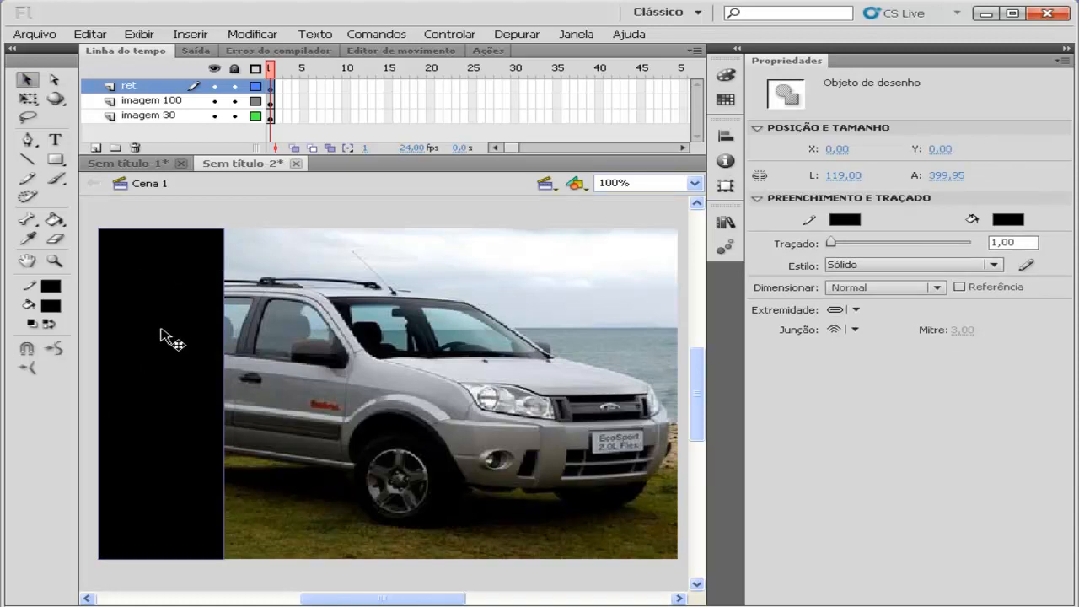
{"action": "key", "text": "F8"}
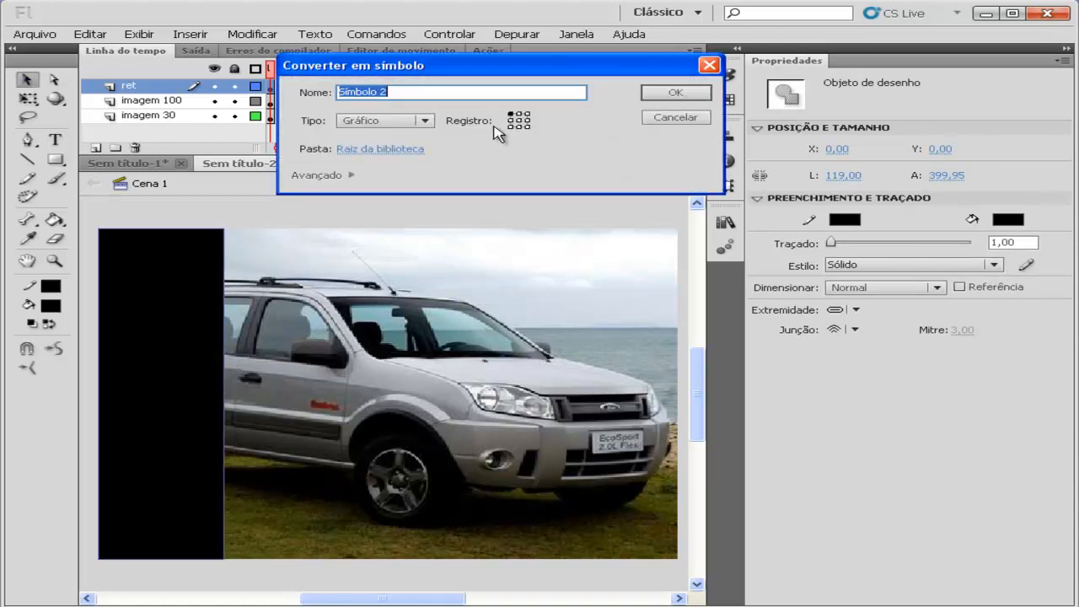
{"action": "left_click", "coordinate": [681, 93]}
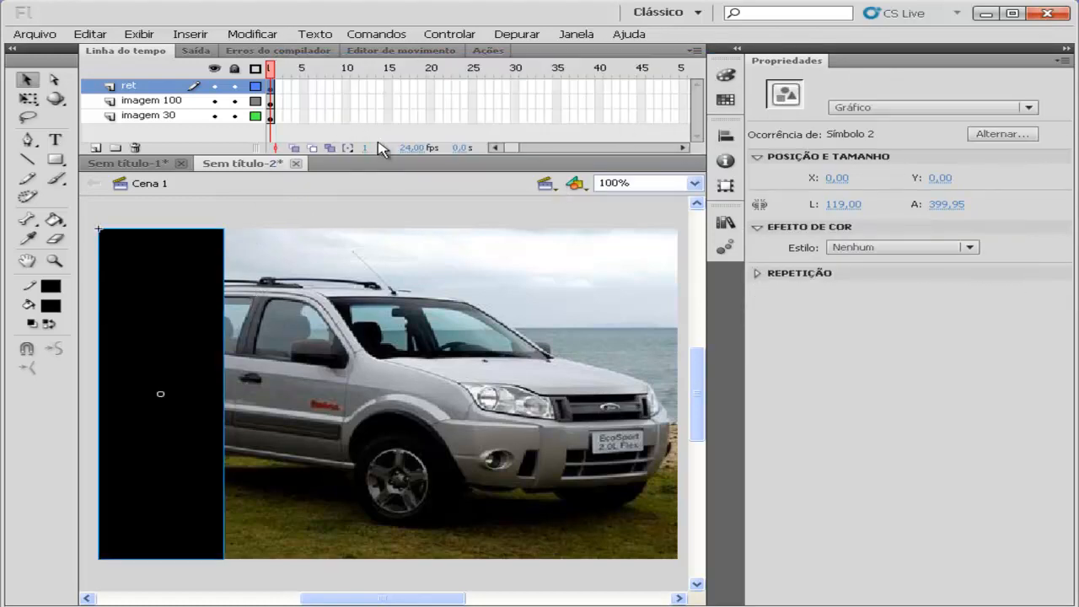
Extend the imagem 100 and imagem 30 layers with frames up to frame 80.
{"action": "left_click_drag", "start_coordinate": [508, 149], "coordinate": [524, 153]}
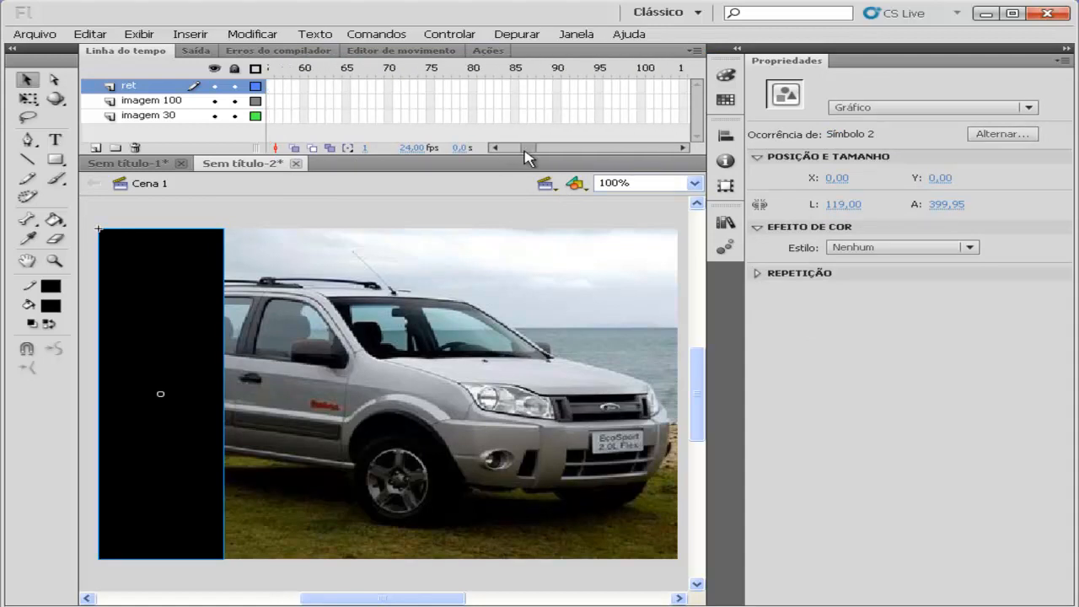
{"action": "left_click", "coordinate": [474, 115]}
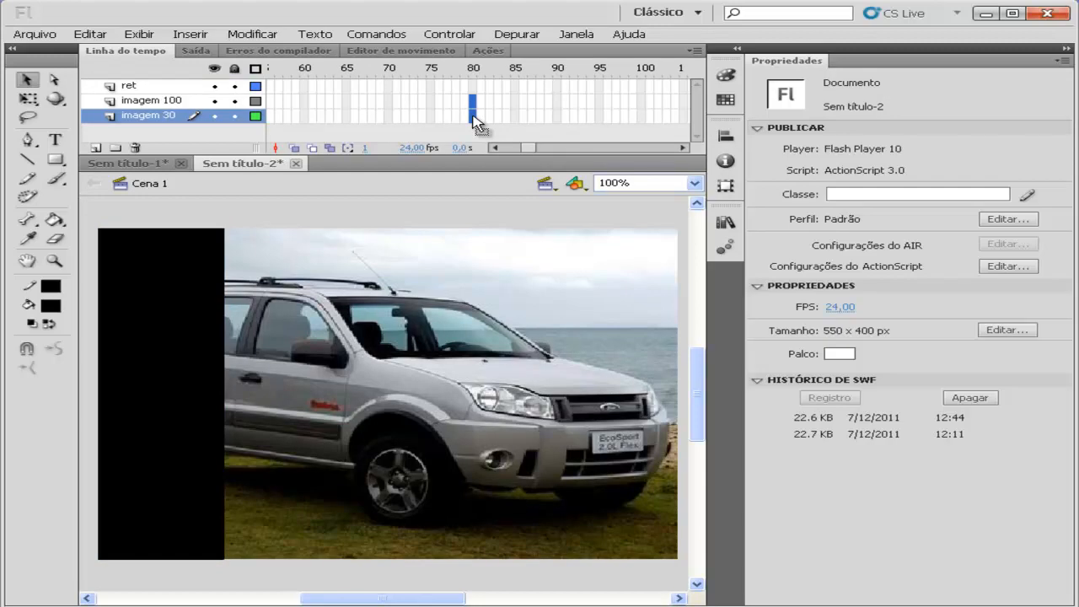
{"action": "right_click", "coordinate": [475, 116]}
{"action": "left_click", "coordinate": [528, 174]}
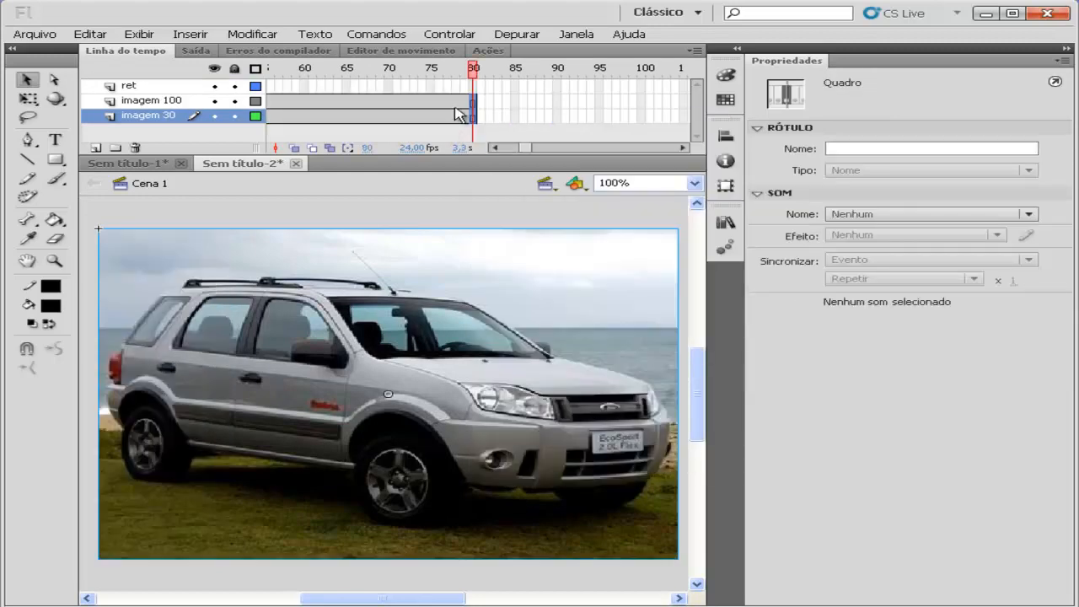
Insert keyframes on the ret layer at frames 25, 50 and 80.
{"action": "left_click_drag", "start_coordinate": [532, 153], "coordinate": [494, 149]}
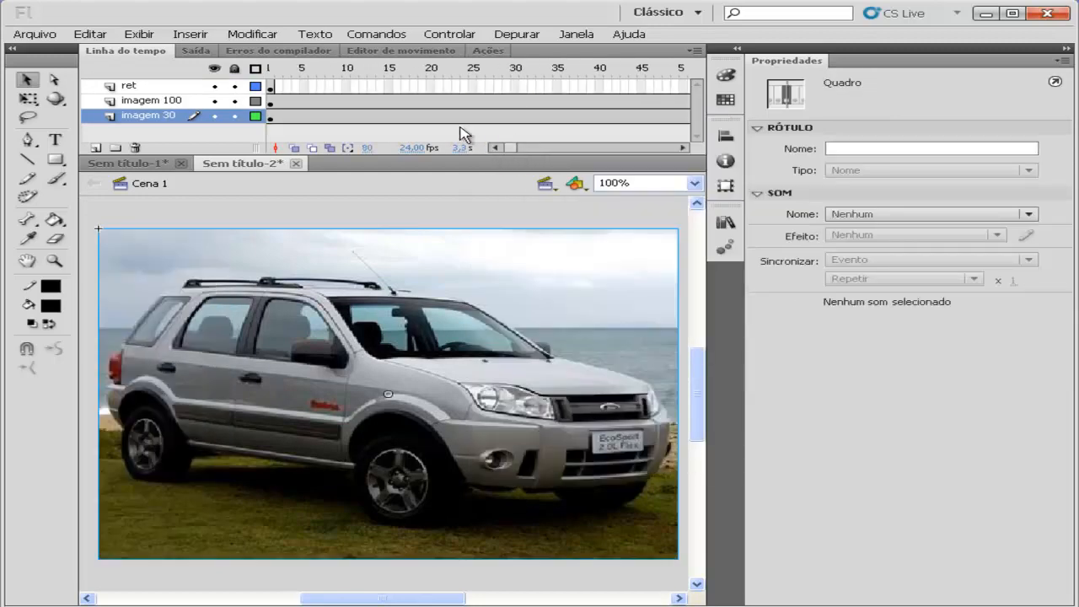
{"action": "right_click", "coordinate": [471, 87]}
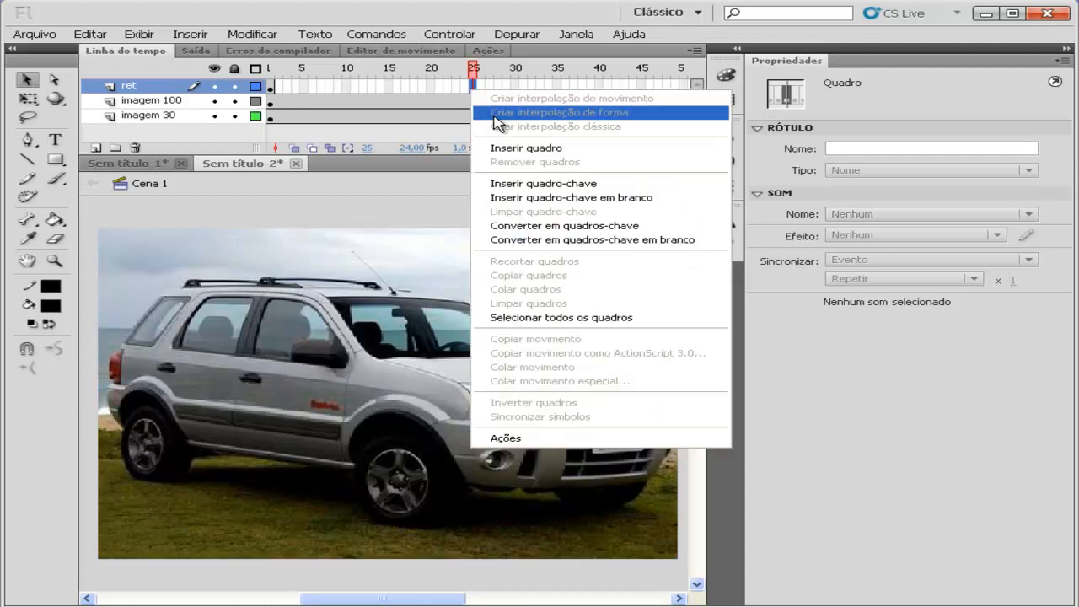
{"action": "left_click", "coordinate": [543, 183]}
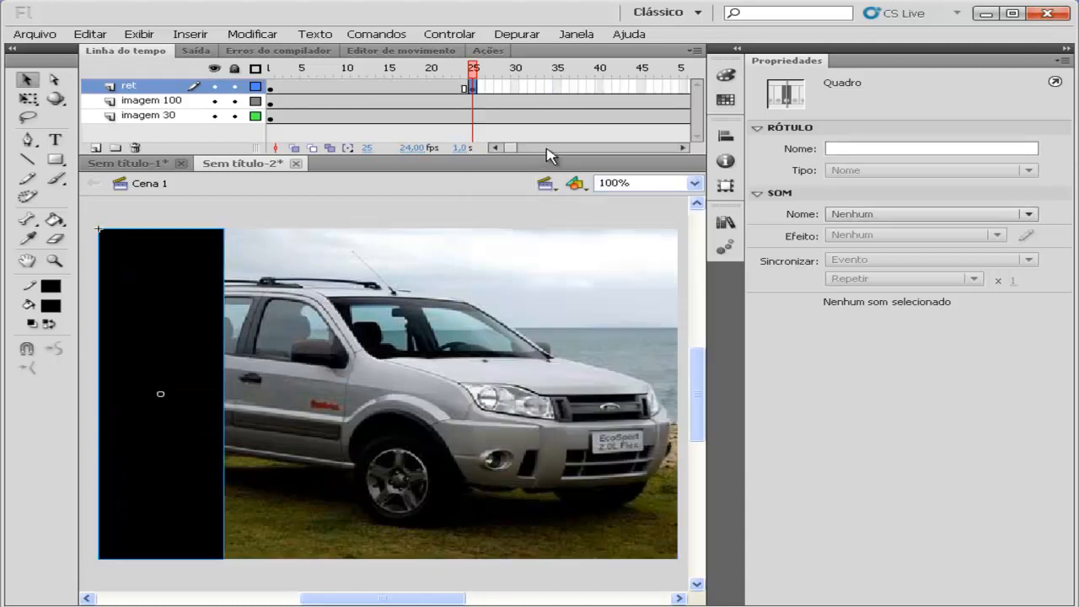
{"action": "left_click", "coordinate": [683, 147]}
{"action": "left_click", "coordinate": [683, 147]}
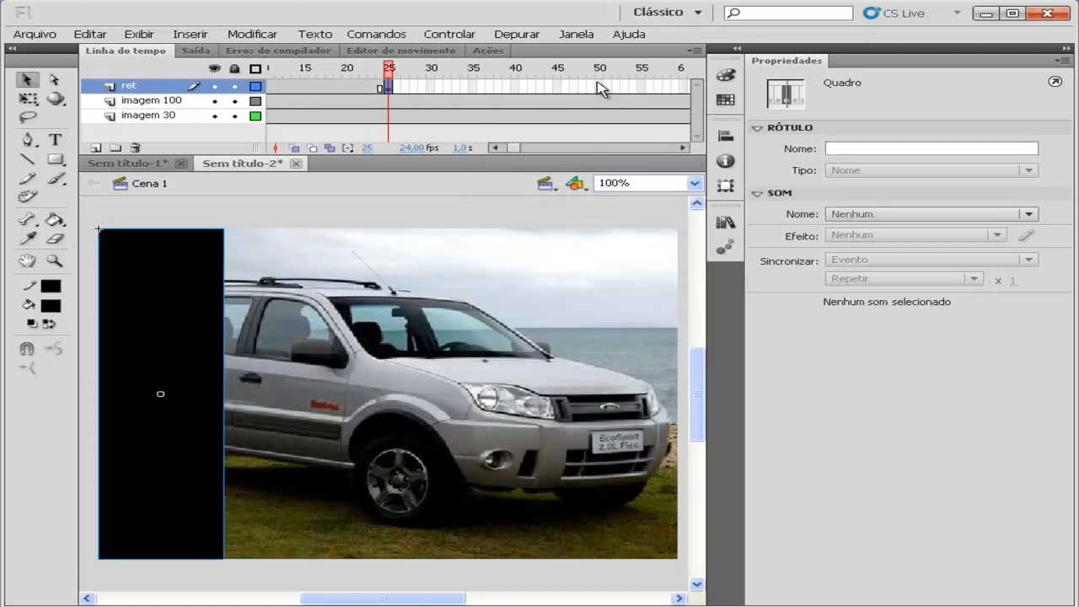
{"action": "right_click", "coordinate": [598, 88]}
{"action": "left_click", "coordinate": [684, 177]}
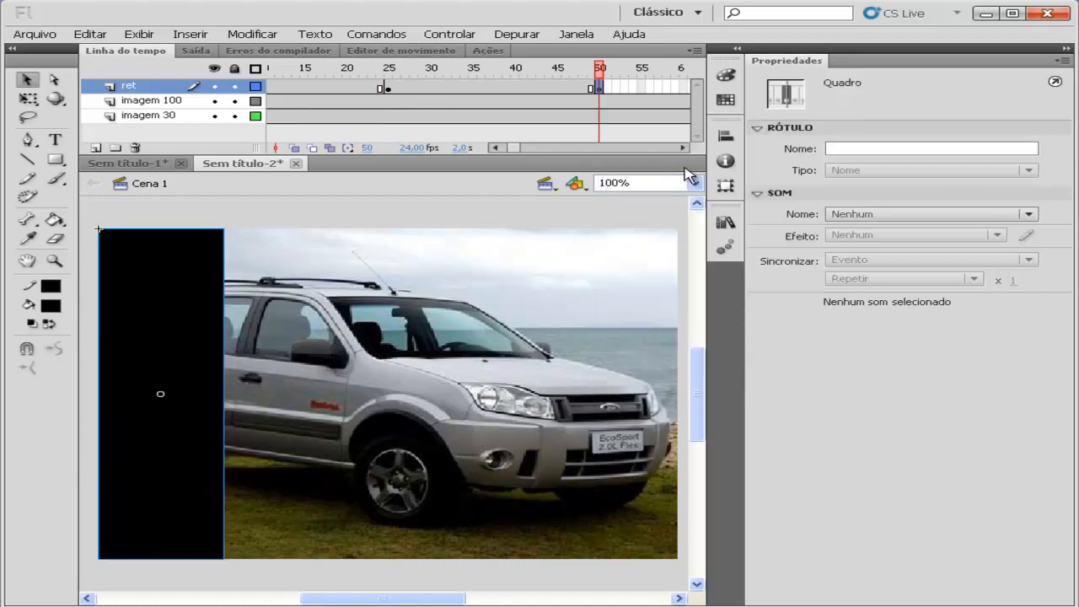
{"action": "left_click", "coordinate": [684, 147]}
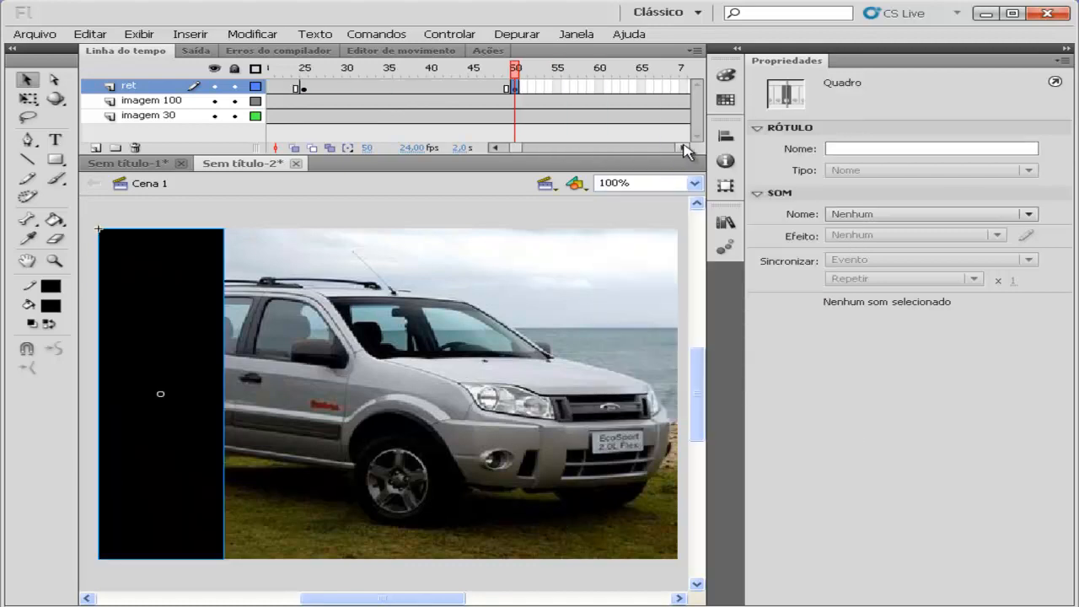
{"action": "left_click", "coordinate": [684, 147]}
{"action": "left_click", "coordinate": [683, 147]}
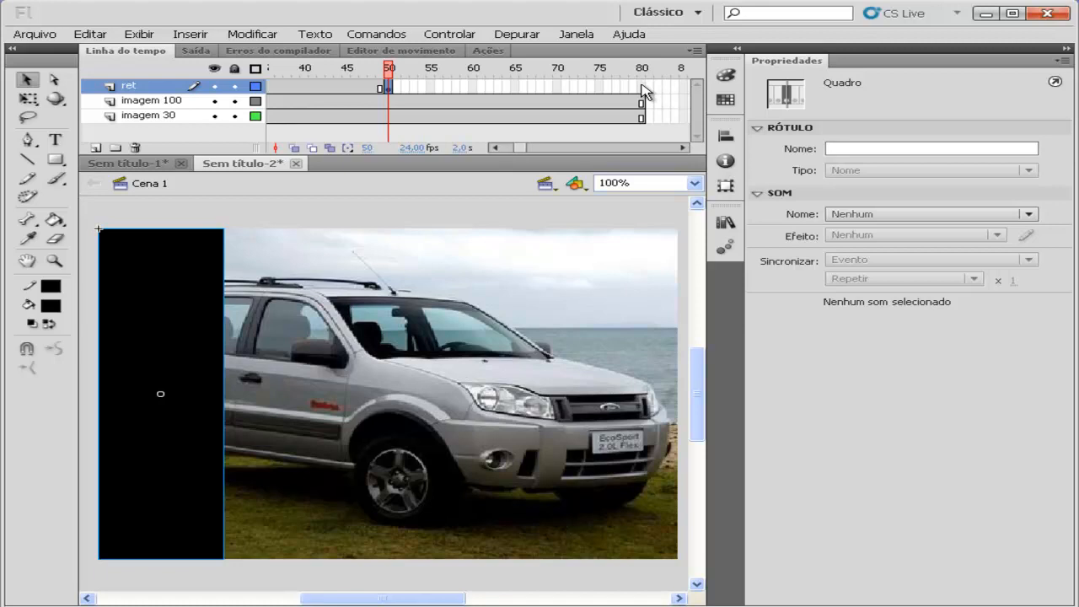
{"action": "right_click", "coordinate": [642, 89]}
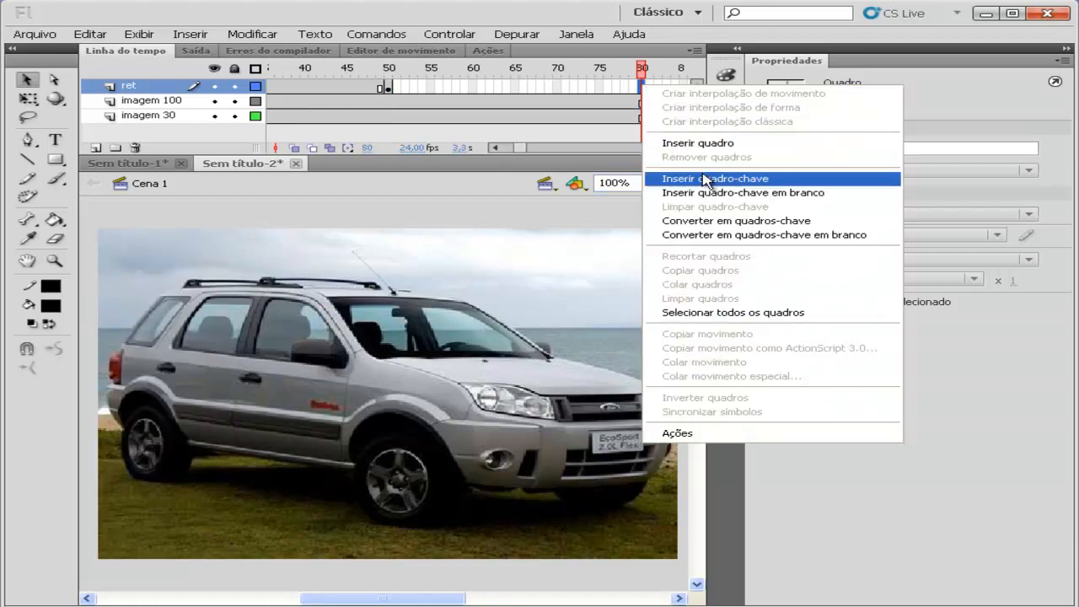
{"action": "left_click", "coordinate": [700, 178]}
At frame 25 of the ret layer, move the rectangle horizontally to the stage's far edge at X 431, Y 0.
{"action": "left_click_drag", "start_coordinate": [522, 148], "coordinate": [504, 148]}
{"action": "left_click", "coordinate": [473, 87]}
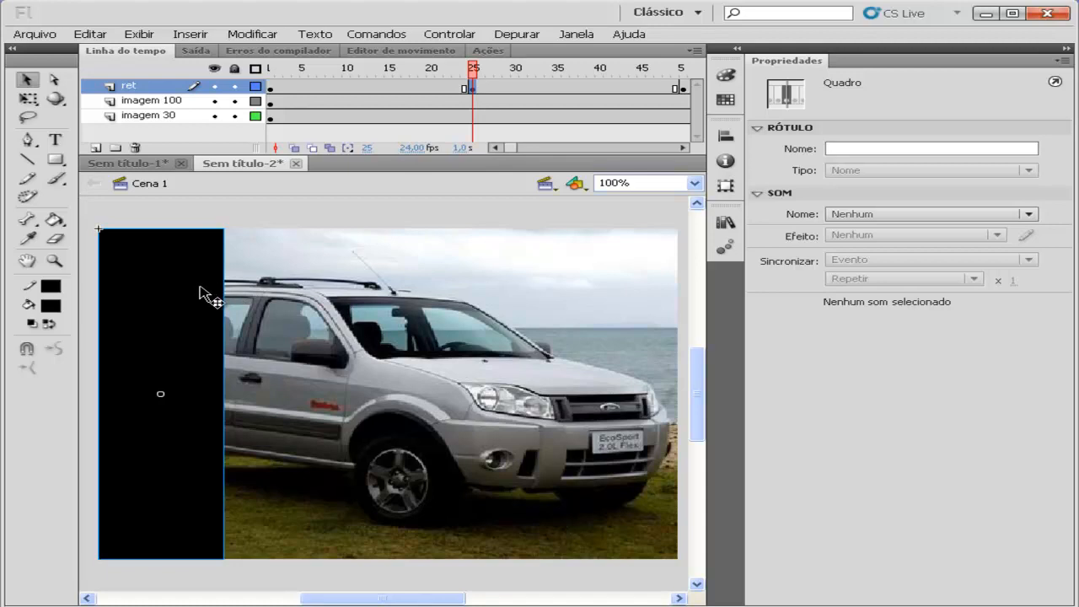
{"action": "left_click_drag", "start_coordinate": [194, 297], "coordinate": [472, 301]}
{"action": "left_click_drag", "start_coordinate": [578, 295], "coordinate": [647, 297]}
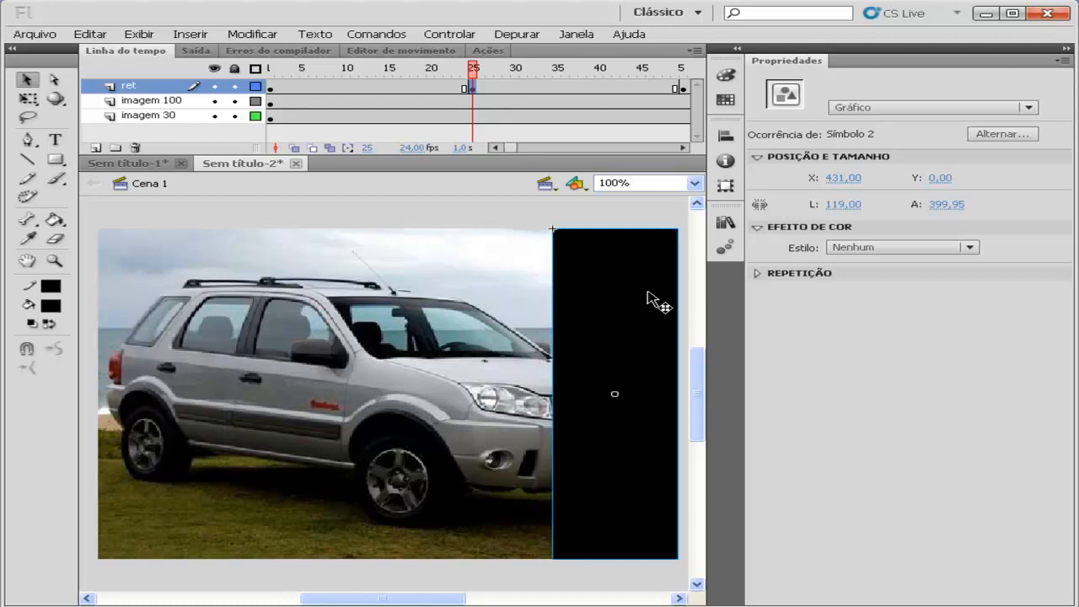
At frame 80 of the ret layer, stretch the rectangle to about 556 px wide so it covers the whole stage.
{"action": "left_click", "coordinate": [680, 89]}
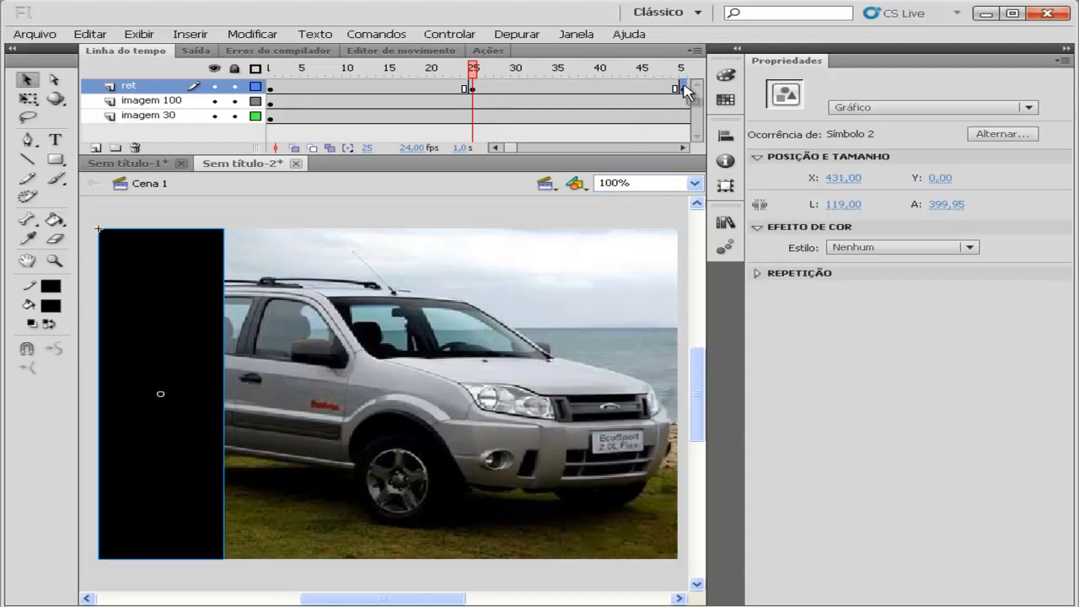
{"action": "left_click", "coordinate": [681, 148]}
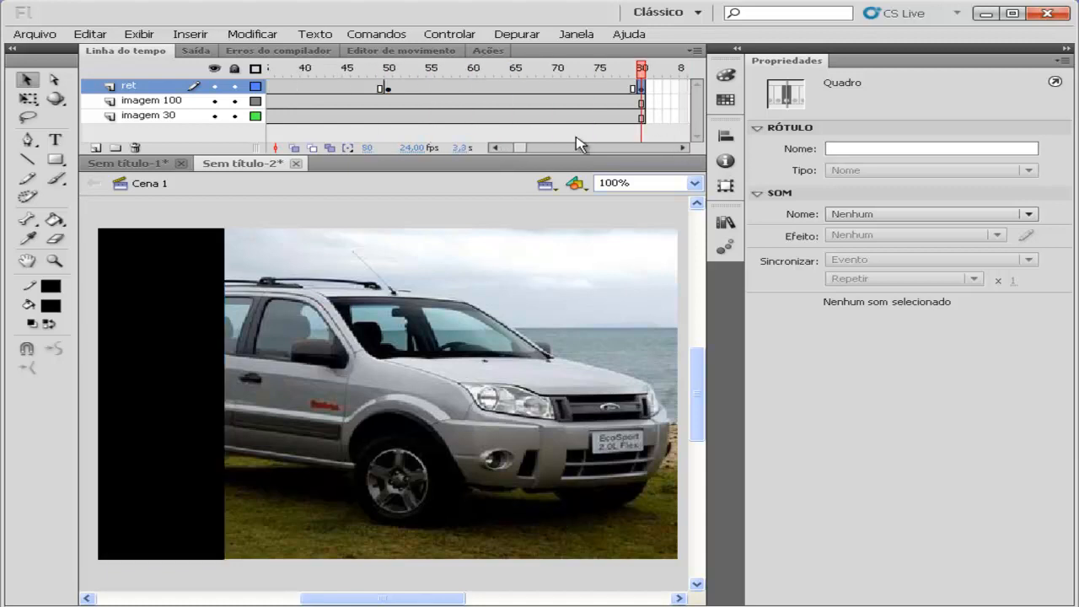
{"action": "left_click", "coordinate": [181, 353]}
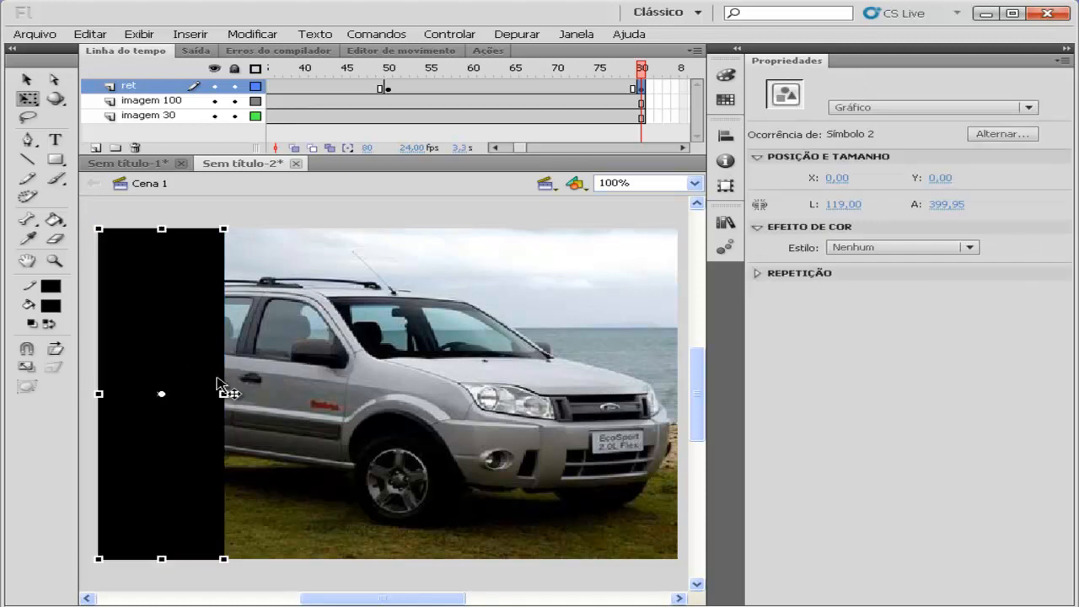
{"action": "mouse_move", "coordinate": [225, 394]}
{"action": "left_mouse_down"}
{"action": "mouse_move", "coordinate": [250, 394]}
{"action": "mouse_move", "coordinate": [210, 393]}
{"action": "mouse_move", "coordinate": [261, 394]}
{"action": "mouse_move", "coordinate": [204, 395]}
{"action": "mouse_move", "coordinate": [262, 405]}
{"action": "mouse_move", "coordinate": [225, 404]}
{"action": "left_mouse_up"}
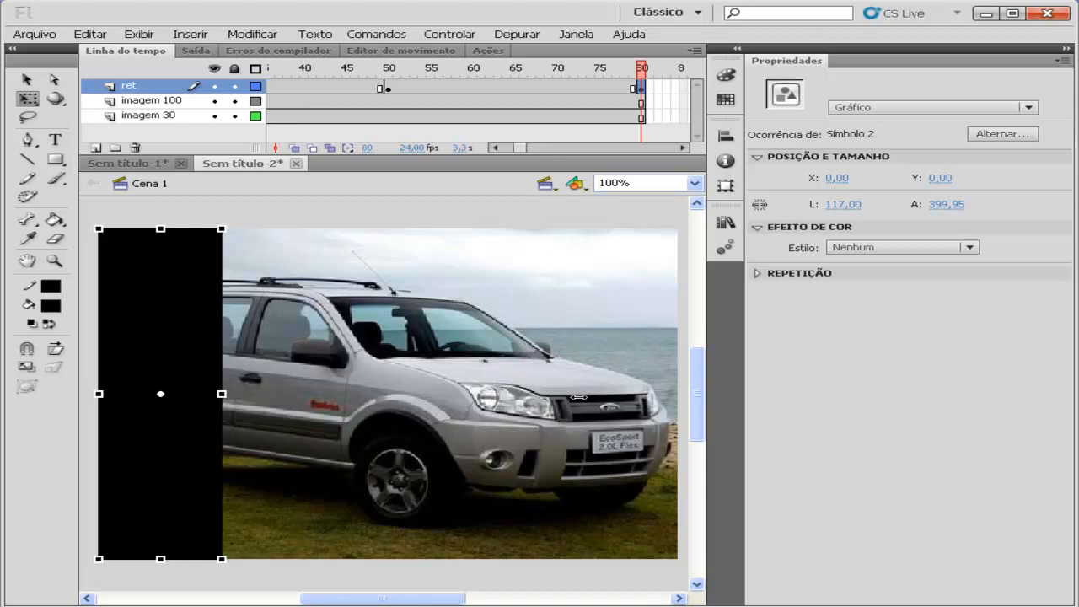
{"action": "left_click_drag", "start_coordinate": [611, 393], "coordinate": [687, 392]}
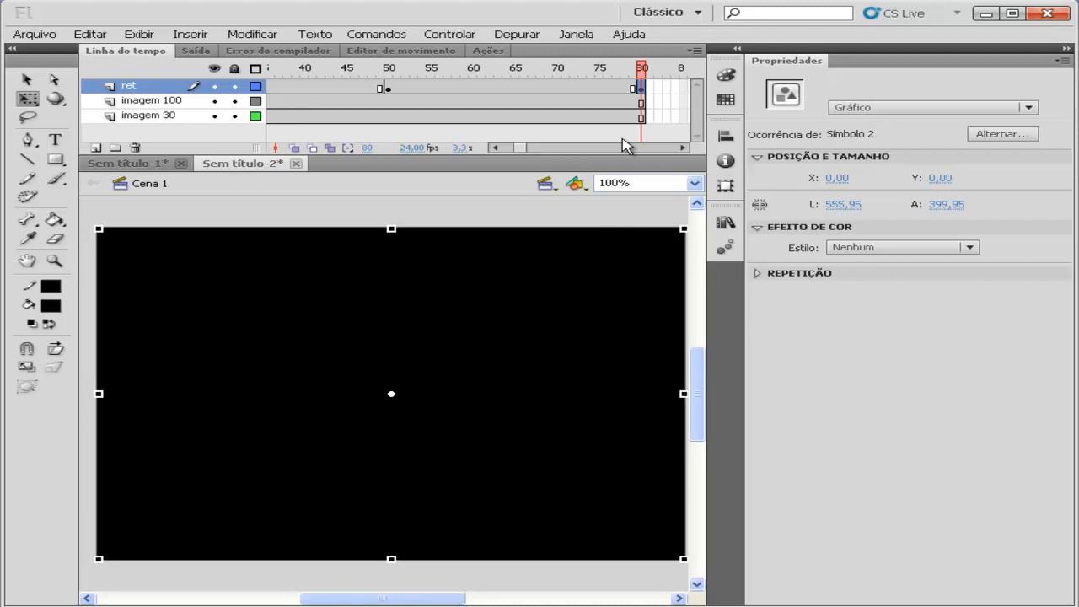
Create classic tweens between all the ret layer's keyframes and play the animation on the timeline.
{"action": "right_click", "coordinate": [503, 88]}
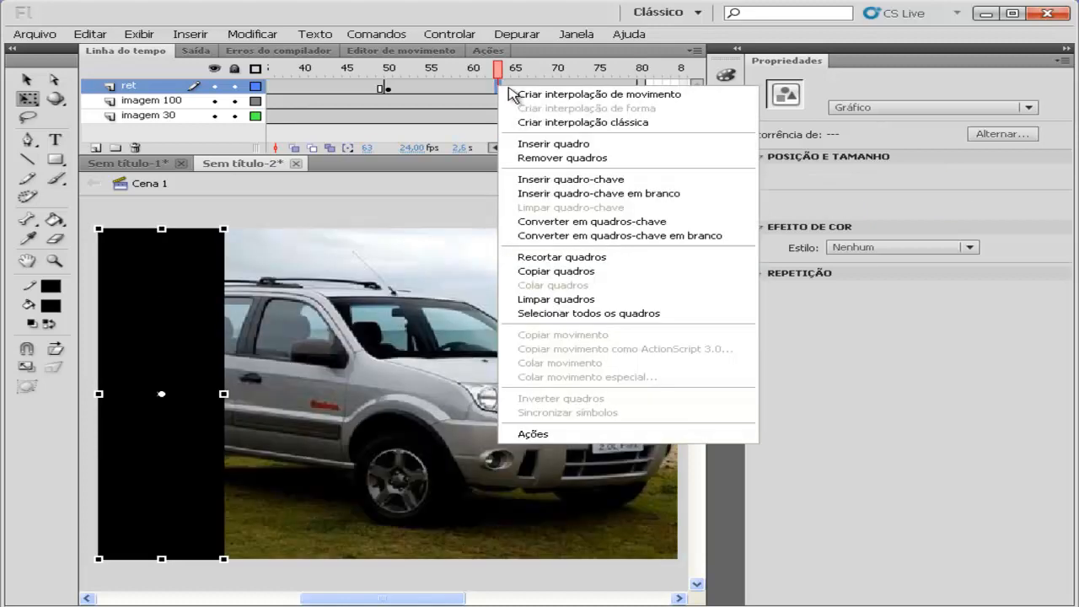
{"action": "left_click", "coordinate": [548, 116]}
{"action": "left_click", "coordinate": [413, 122]}
{"action": "right_click", "coordinate": [413, 123]}
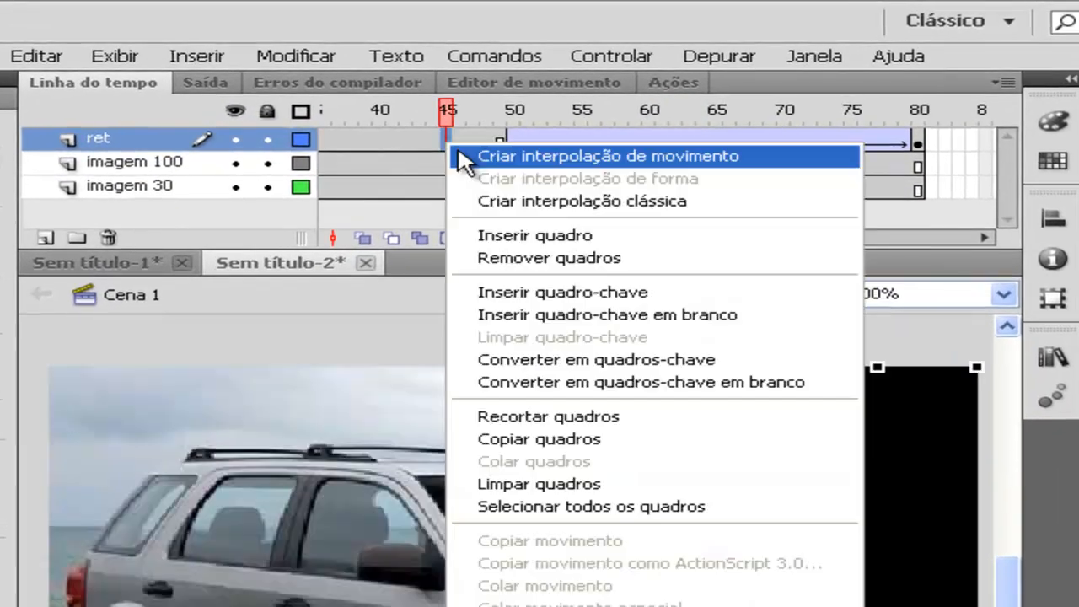
{"action": "left_click", "coordinate": [419, 174]}
{"action": "left_click", "coordinate": [686, 238]}
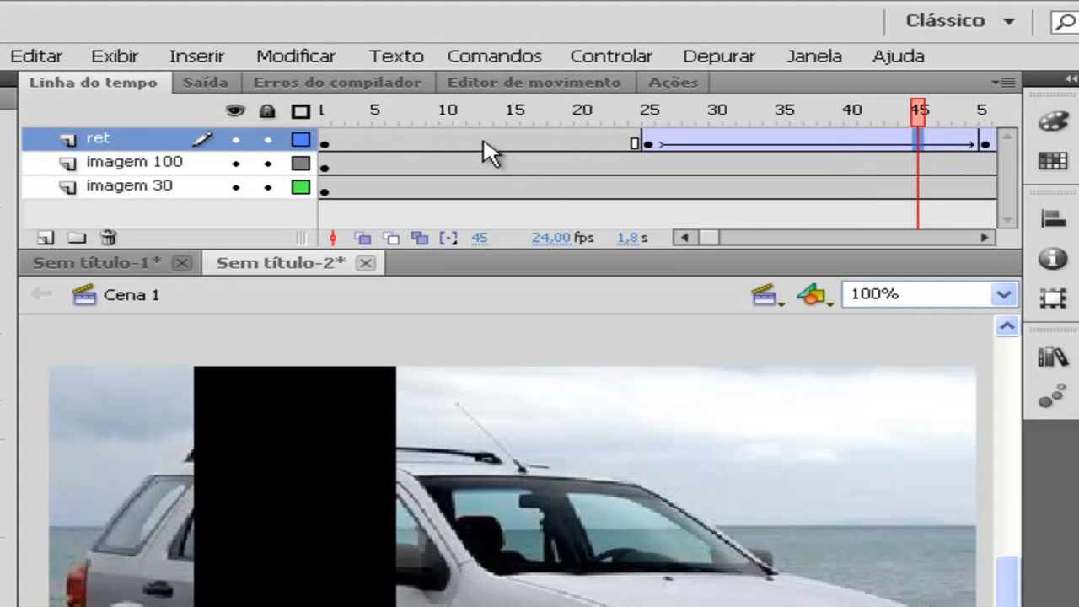
{"action": "right_click", "coordinate": [485, 140]}
{"action": "left_click", "coordinate": [574, 203]}
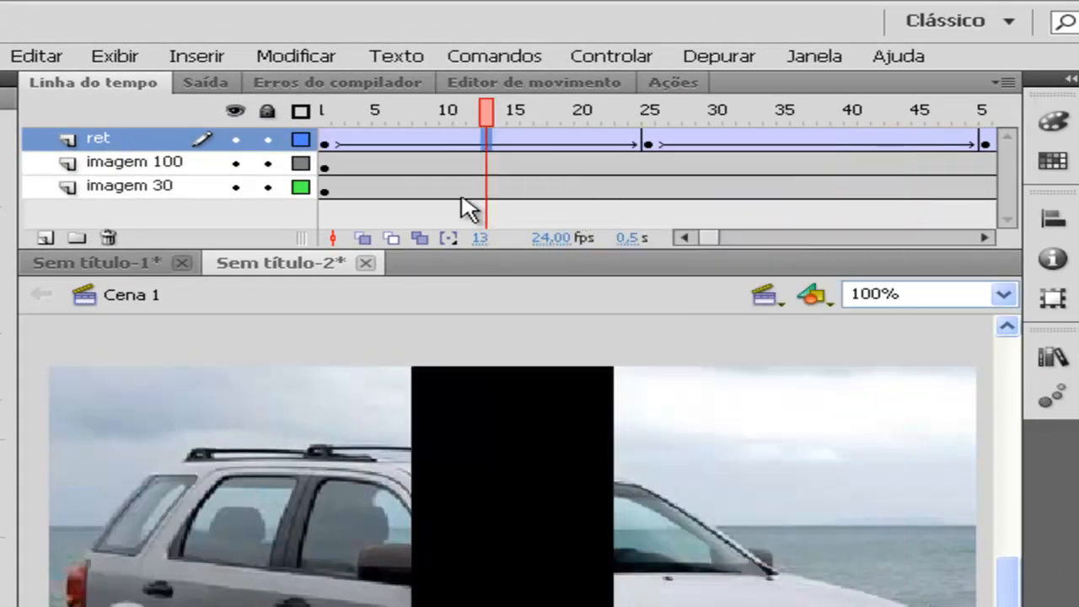
{"action": "key", "text": "Return"}
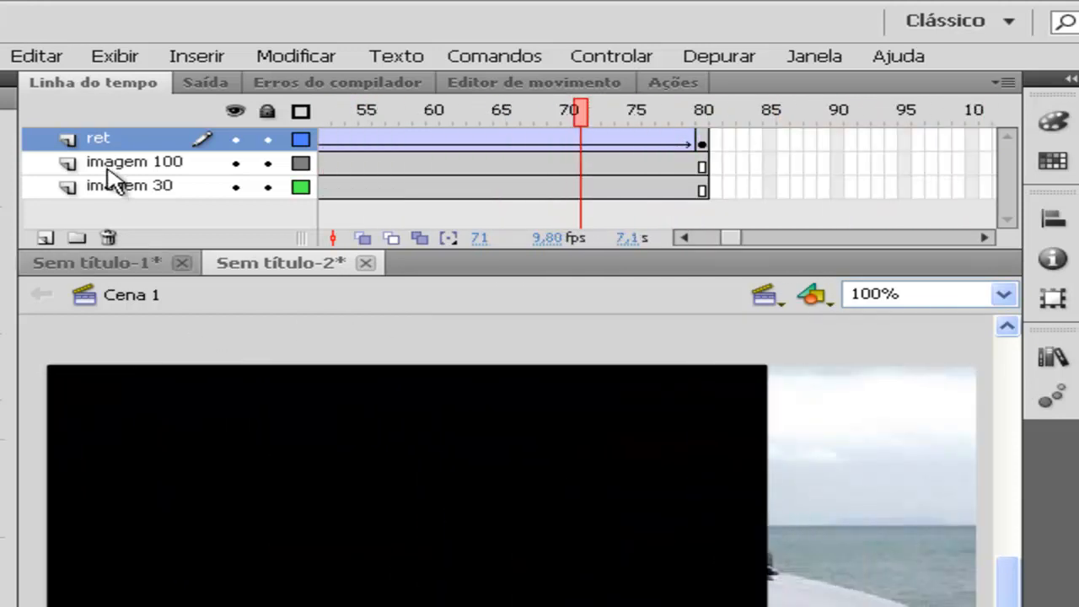
Turn the ret layer into a mask over imagem 100 and test the movie.
{"action": "right_click", "coordinate": [99, 142]}
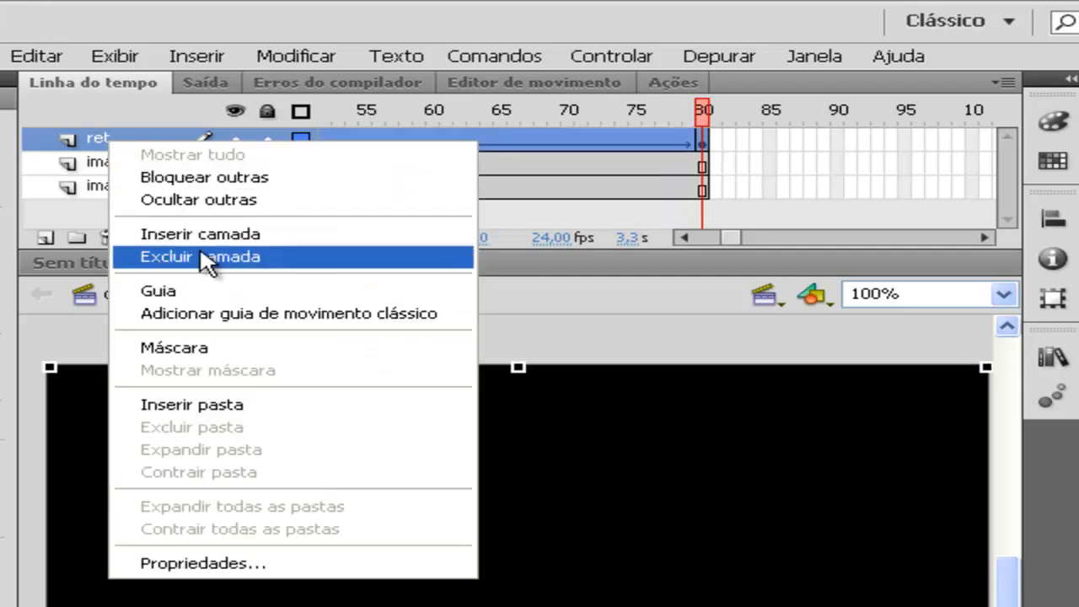
{"action": "left_click", "coordinate": [210, 348]}
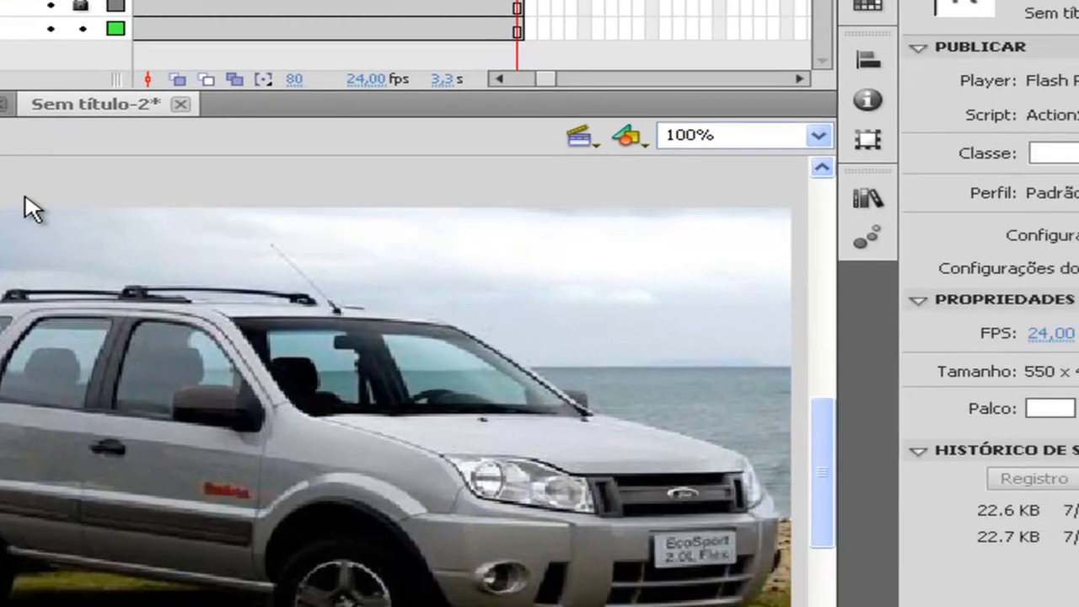
{"action": "key", "text": "ctrl+Return"}
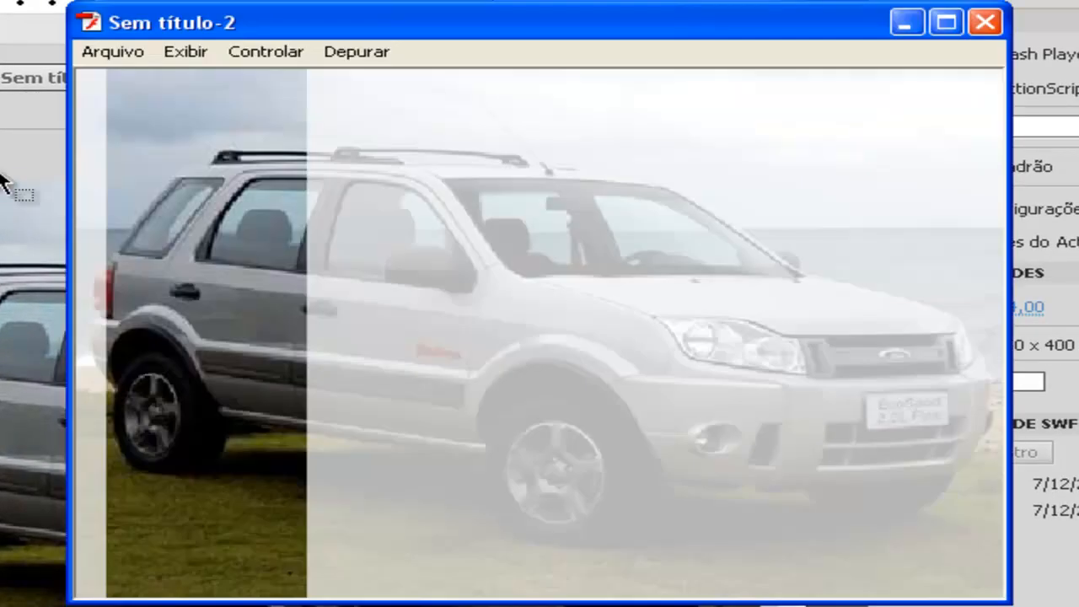